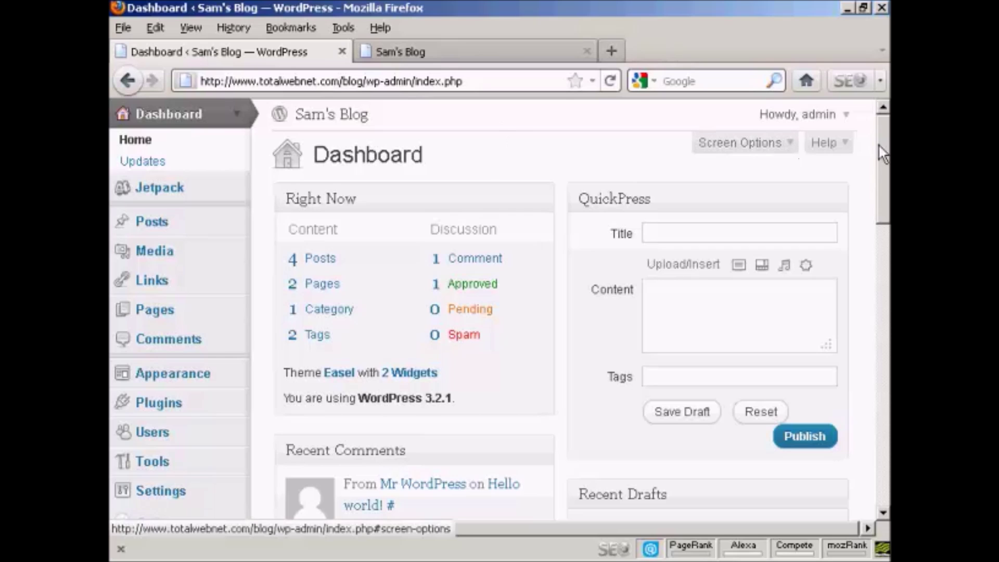
- Go to the Users list and bring up the blank Add New User form
drag(882, 141, 882, 201)
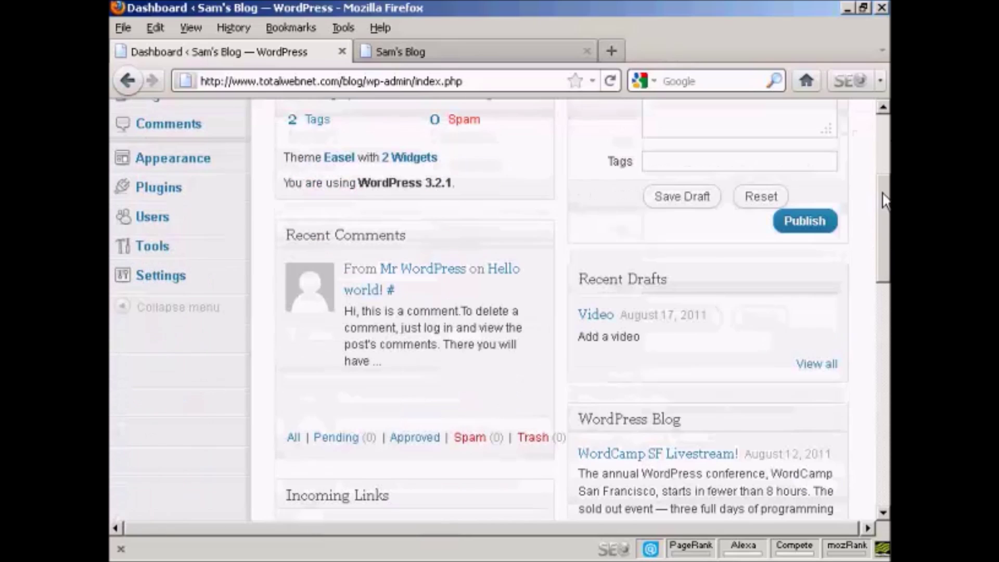
click(154, 227)
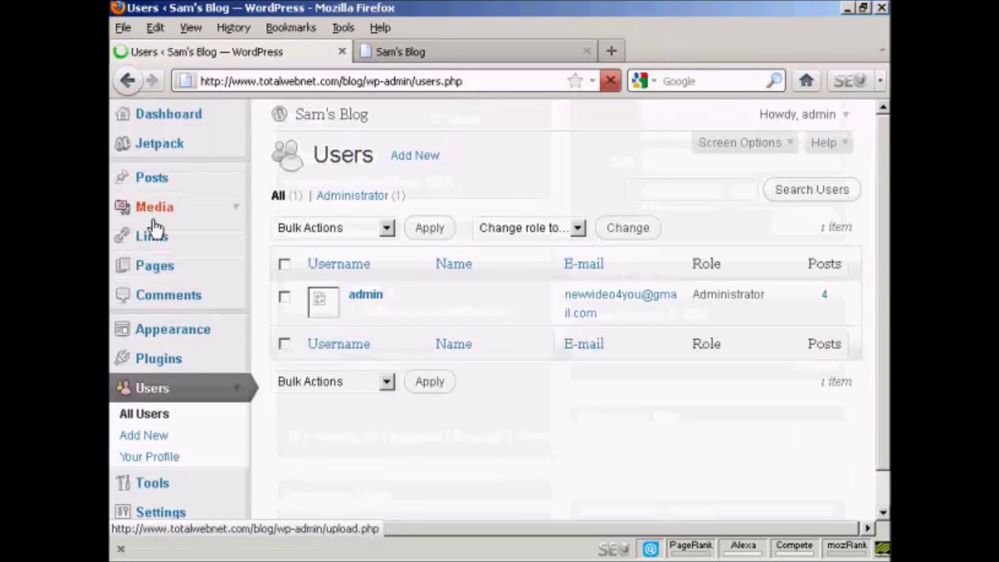
scroll(280, 415, down, 2)
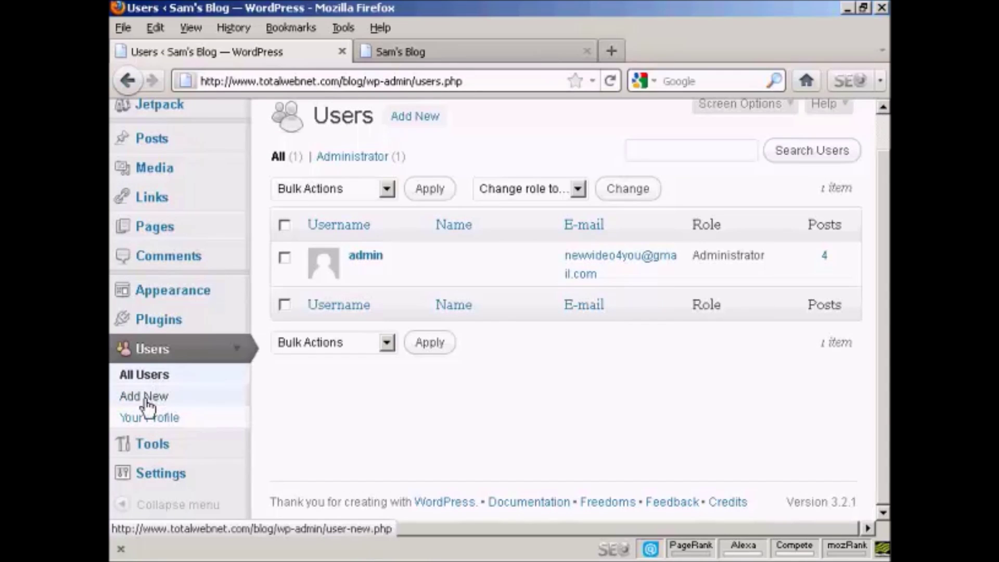
click(145, 400)
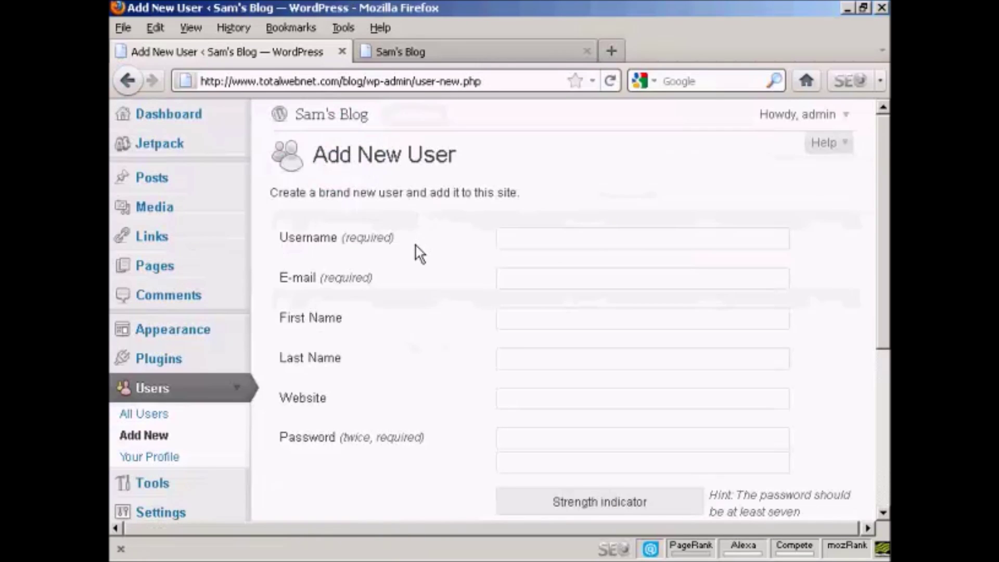
- Enter the new user's username, e-mail address, first name and last name
click(380, 240)
text(Fred)
click(515, 276)
text(fred)
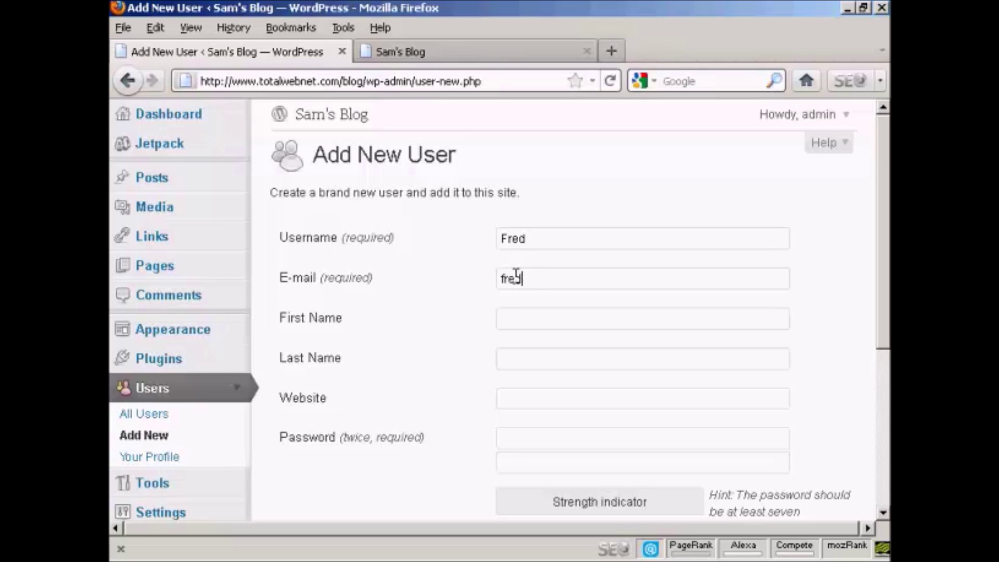
text(@yoursite.com)
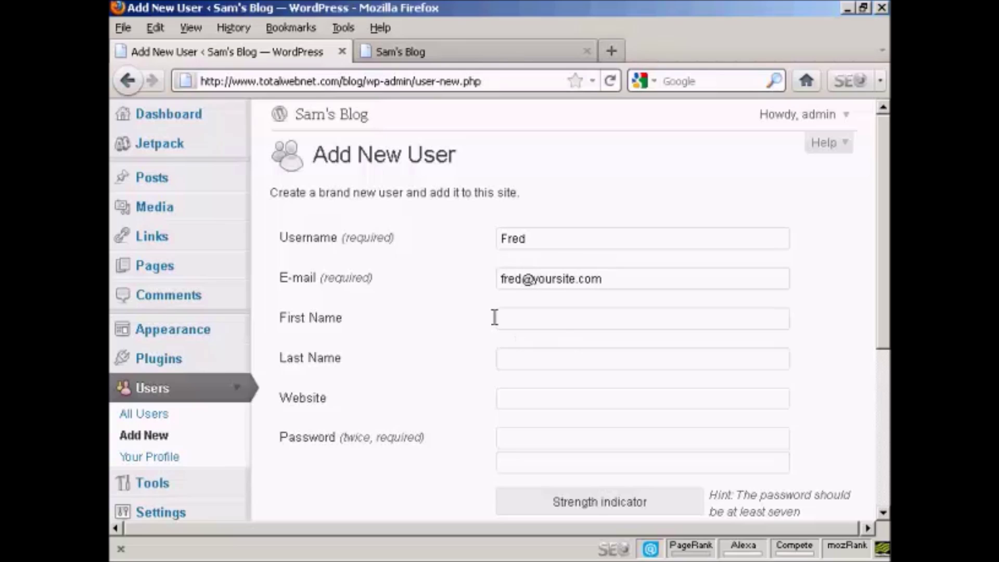
click(513, 317)
text(Fred)
click(524, 359)
text(Smith)
- Enter the same password in both password boxes, then expand the Role list
drag(888, 207, 888, 282)
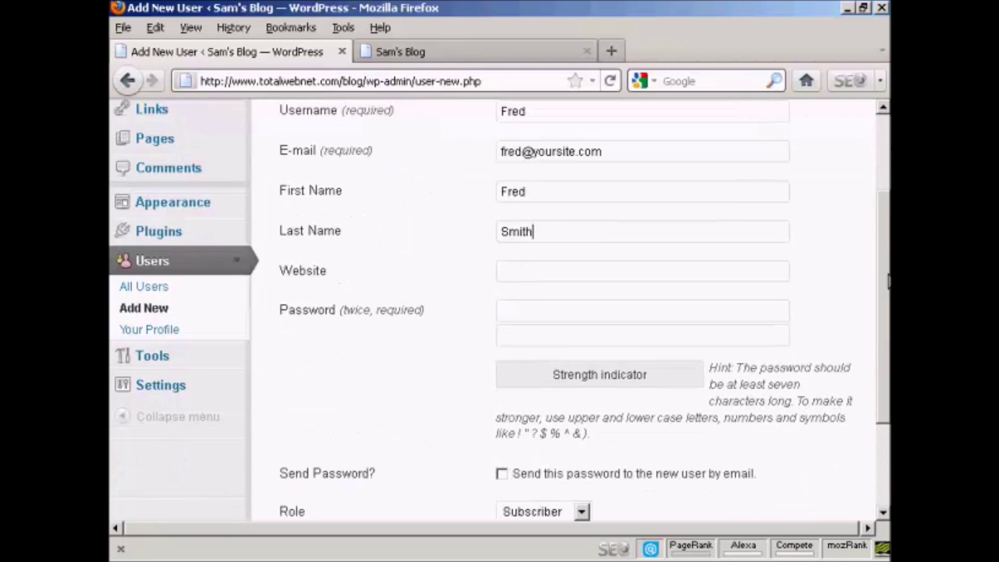
click(509, 313)
text(•••••••••)
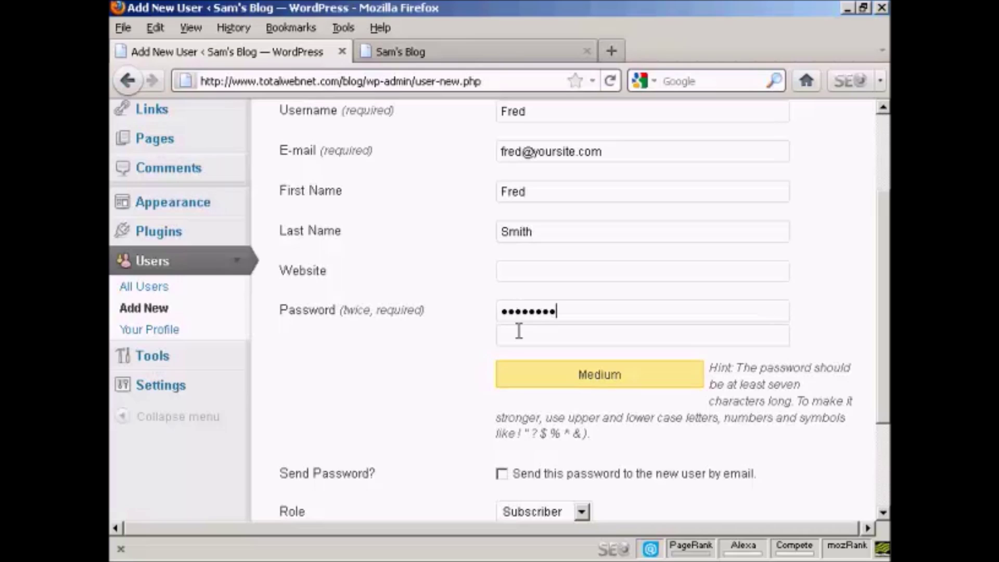
click(518, 330)
text(•••)
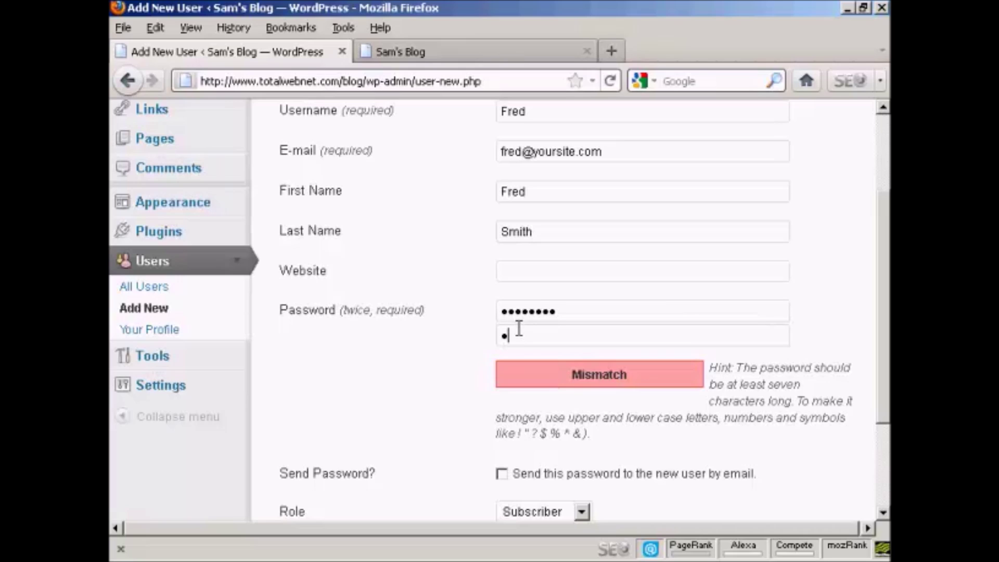
text(••••••)
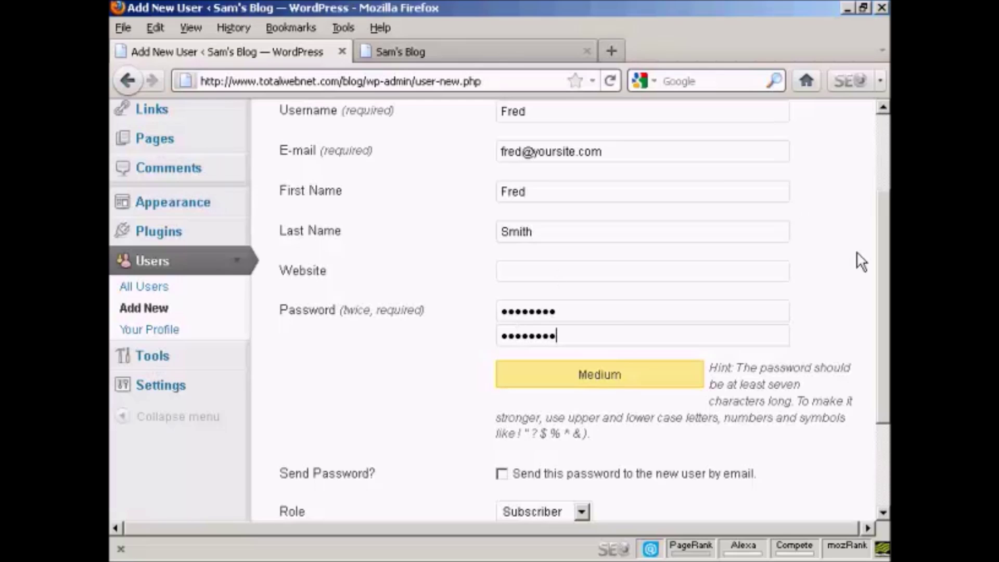
scroll(885, 337, down, 3)
scroll(884, 337, down, 1)
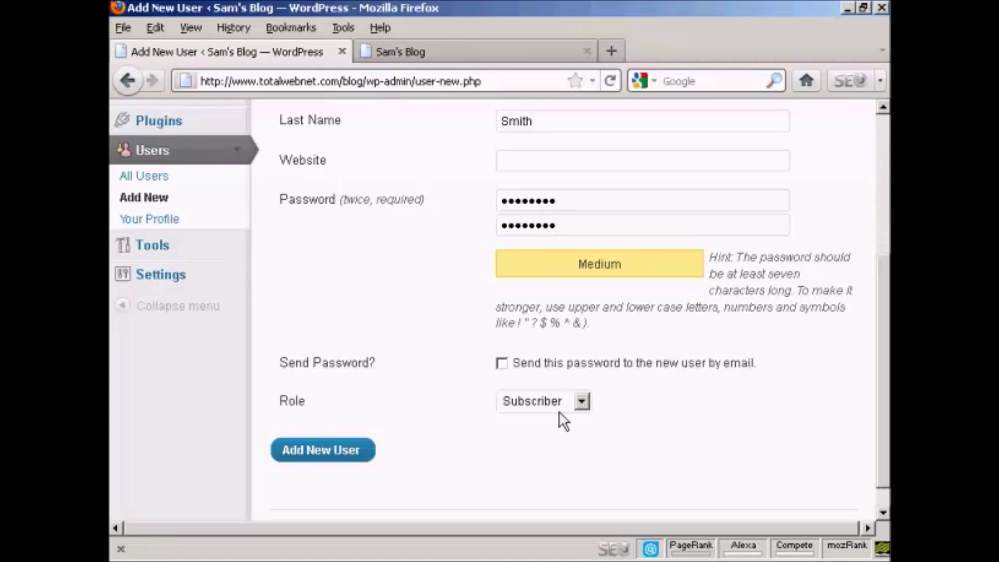
click(582, 401)
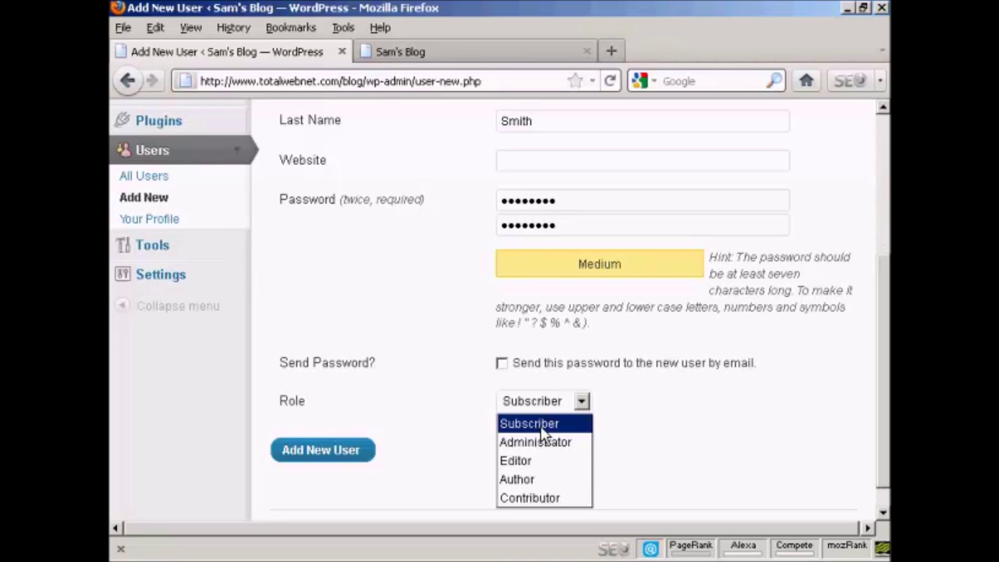
- Choose Author as the new user's role and submit the form
click(539, 478)
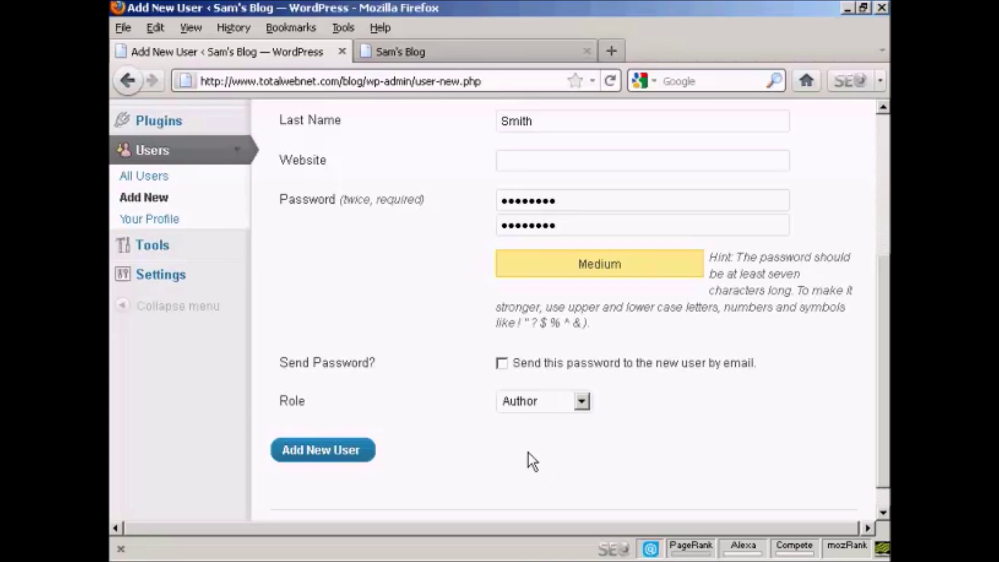
click(331, 458)
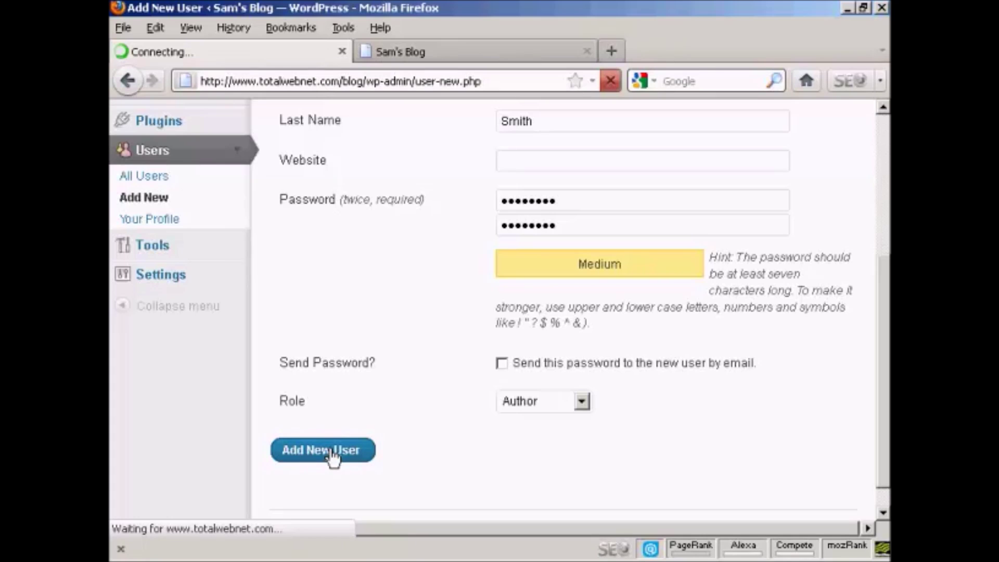
- Check the new Author in the users list, log out of admin, and start the new user's login
scroll(331, 458, down, 1)
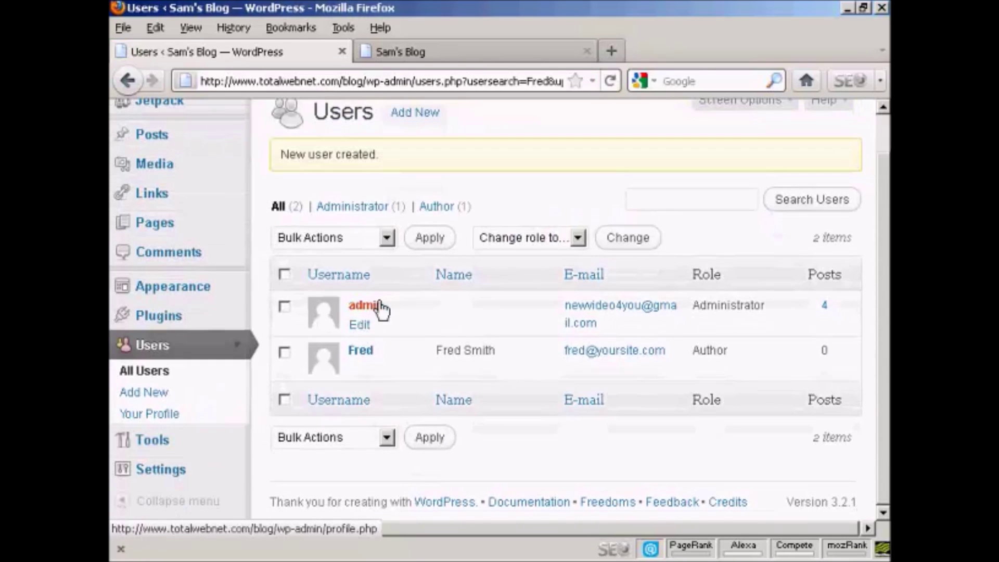
mouse_move(366, 362)
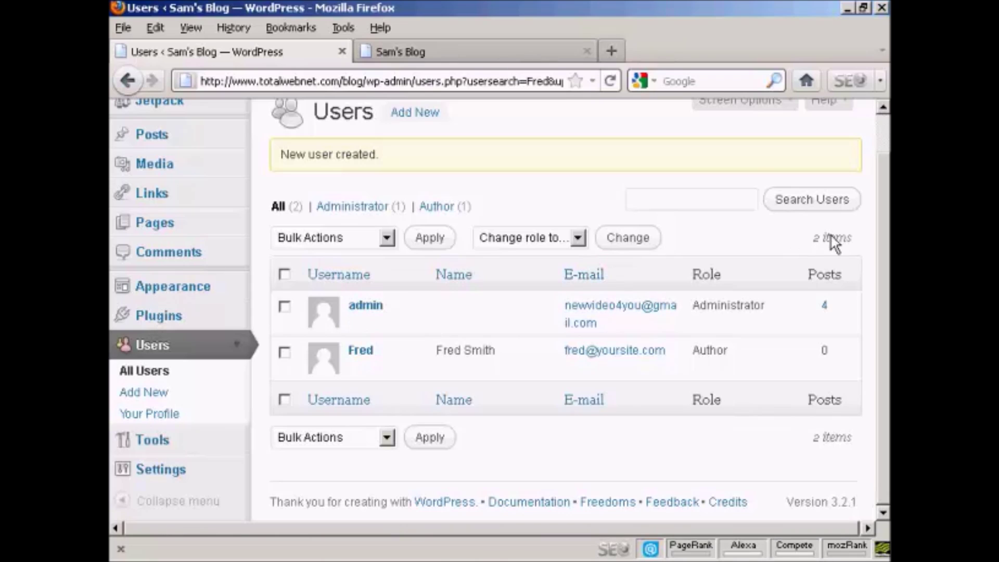
scroll(831, 238, up, 2)
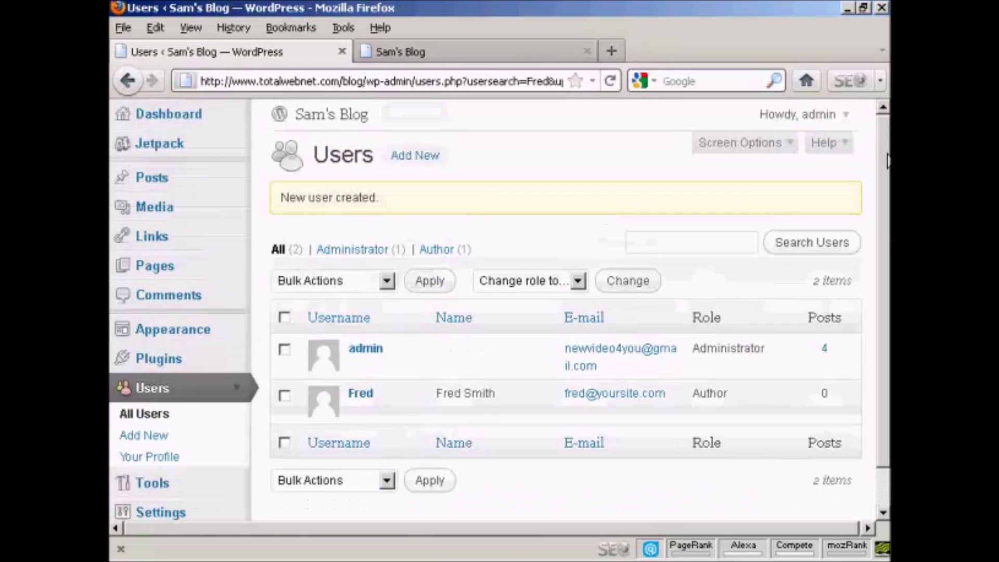
click(844, 116)
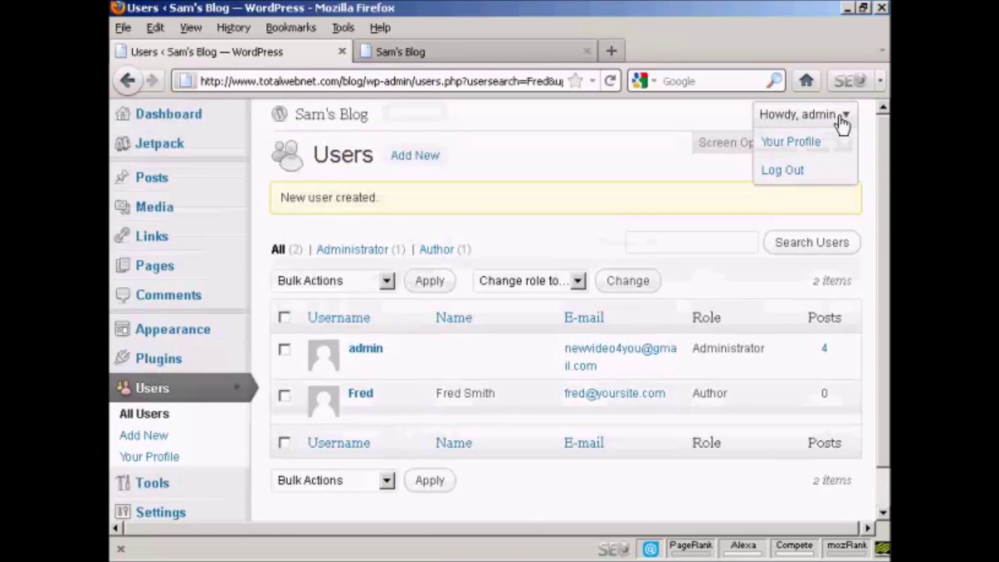
click(786, 170)
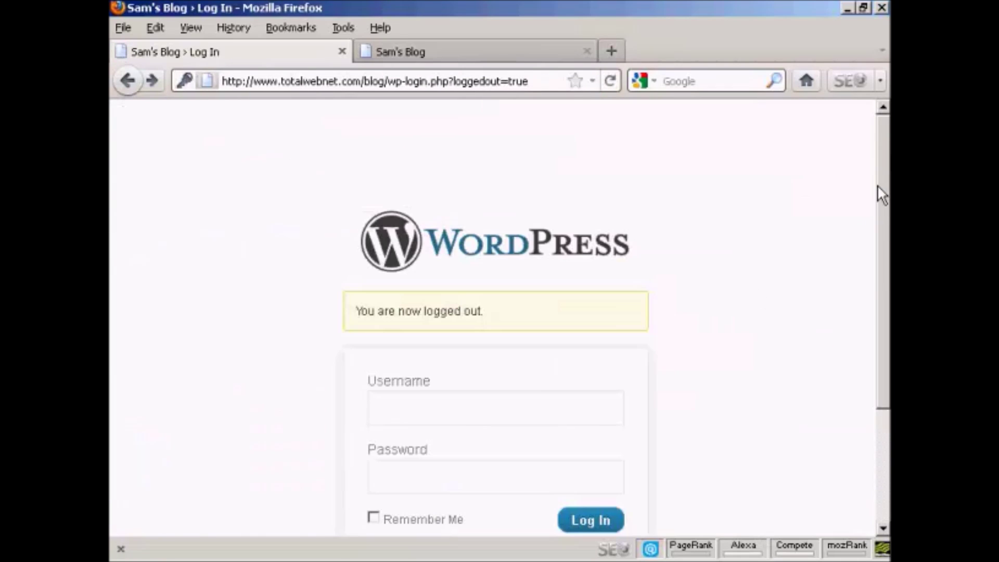
click(420, 411)
text(Fred)
click(397, 471)
text(****)
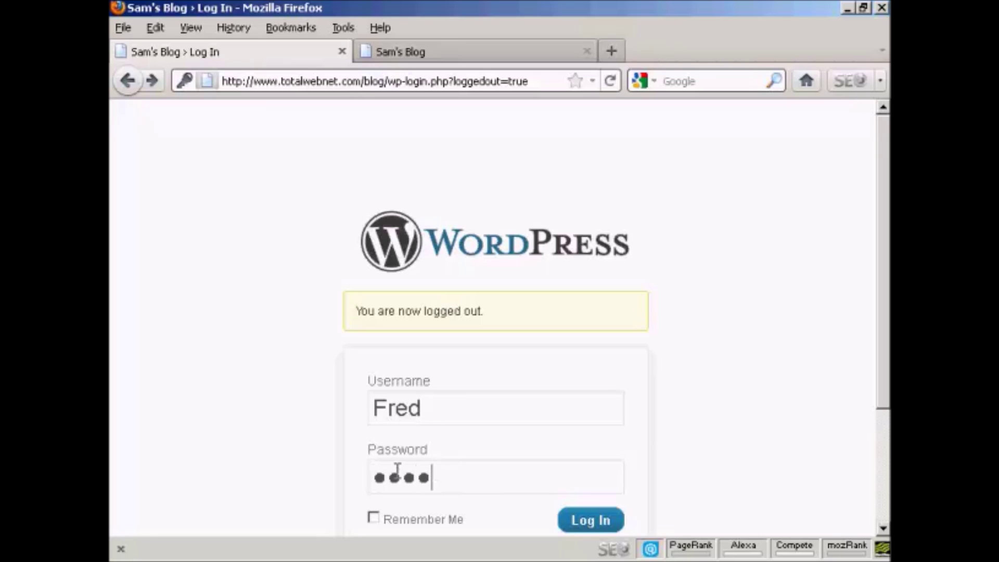
text(****)
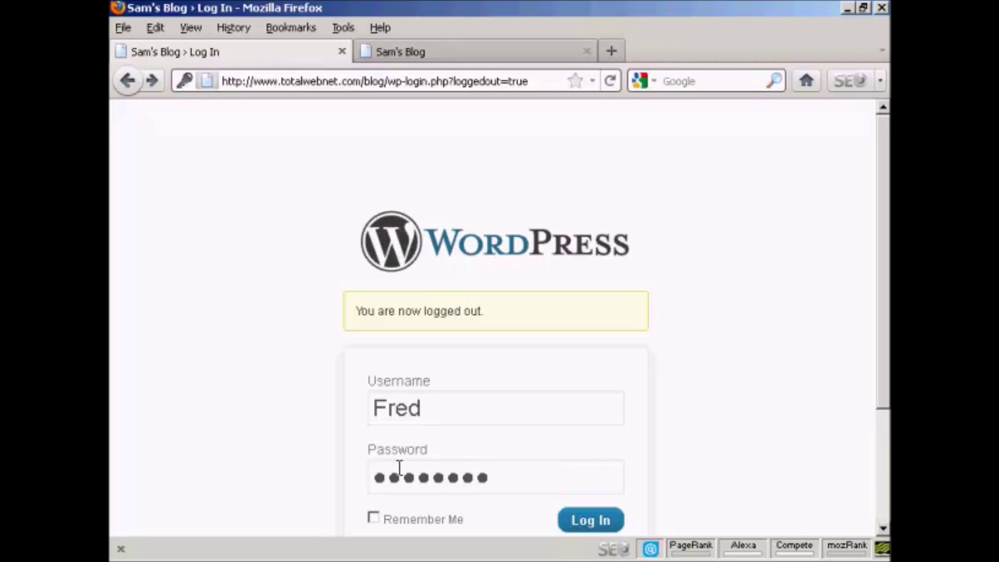
click(582, 525)
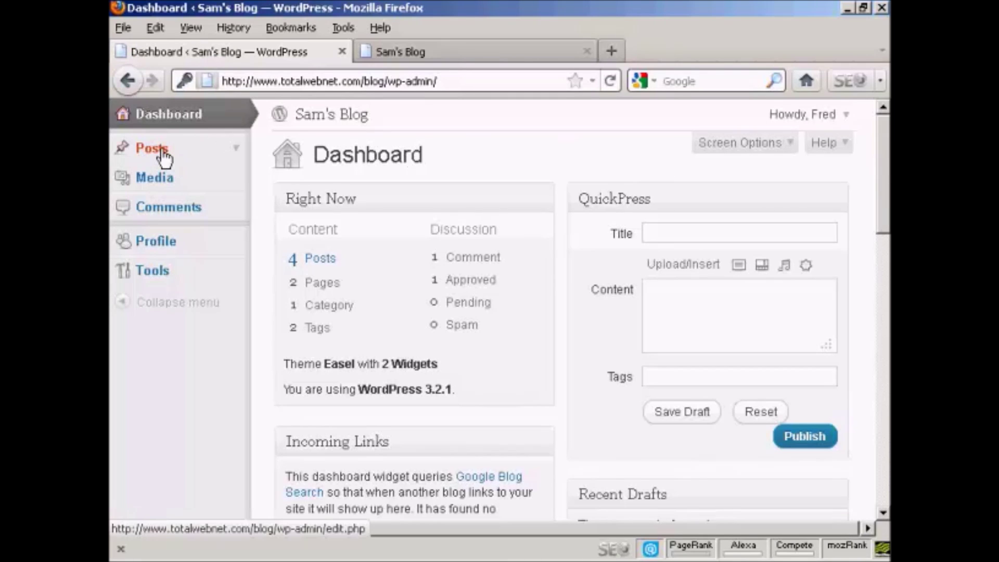
- Browse the Author's Posts, Media and Comments screens, then bring up the account menu
click(236, 150)
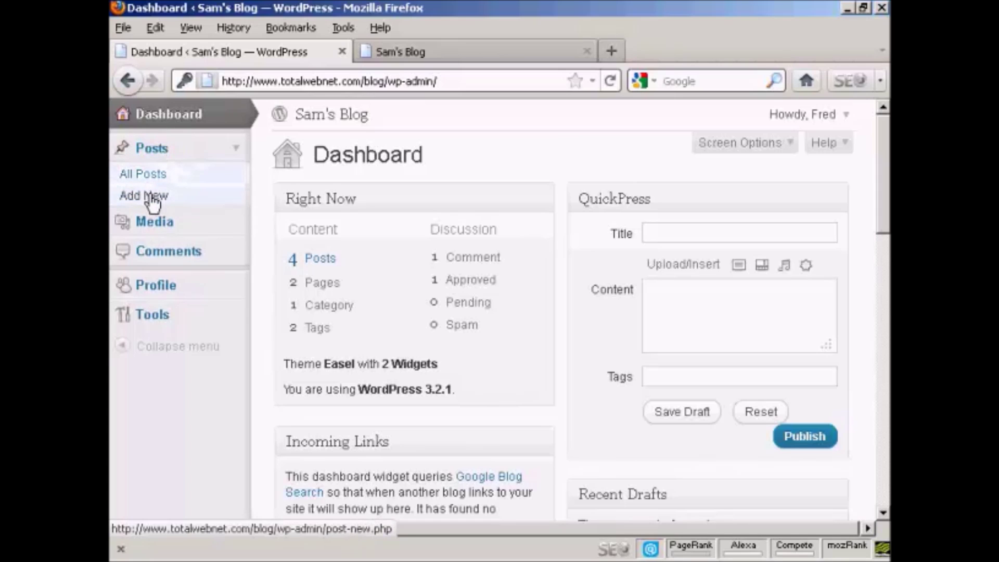
click(167, 224)
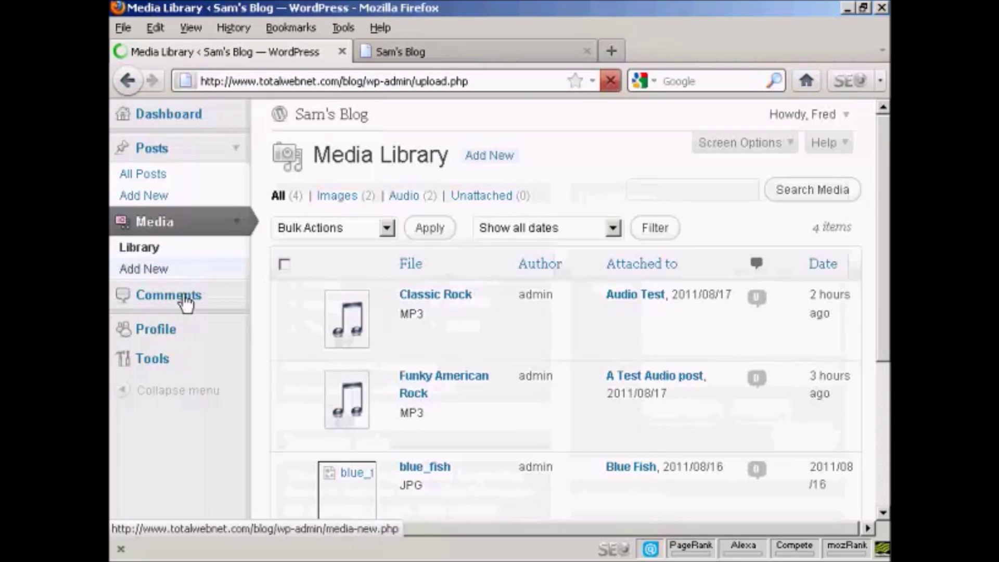
click(186, 301)
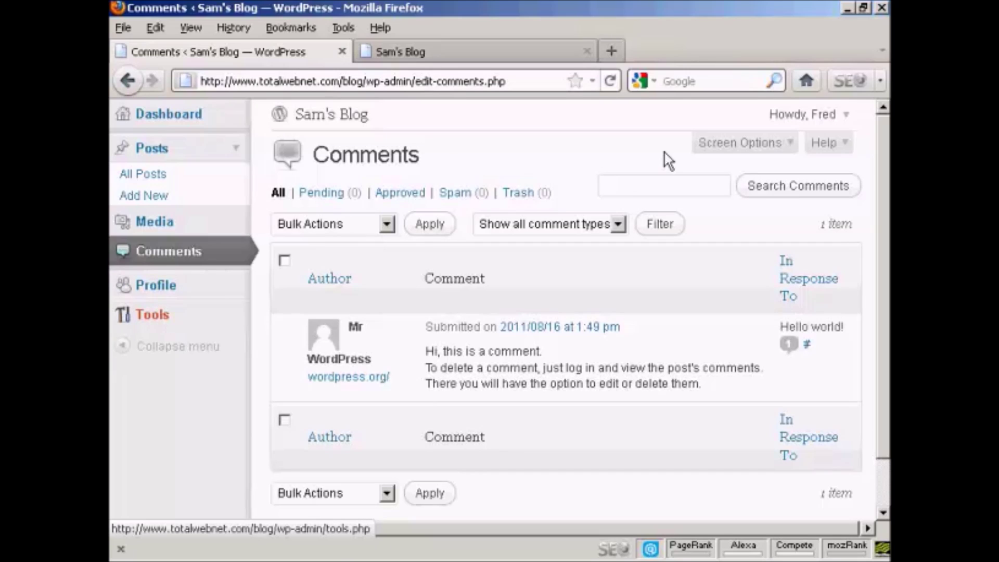
click(847, 115)
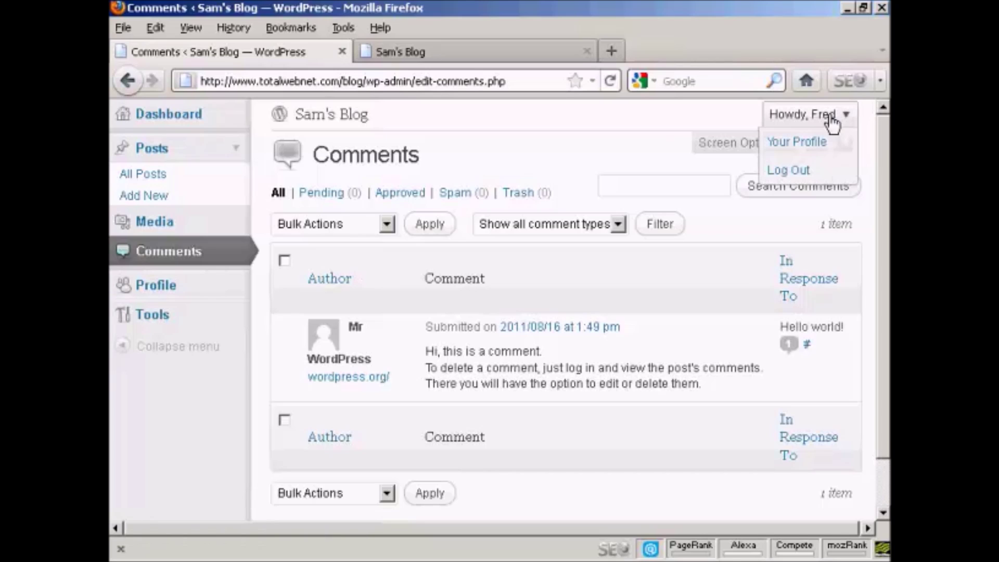
- Log out of the Author account and log back in as Admin with the saved credentials
click(788, 172)
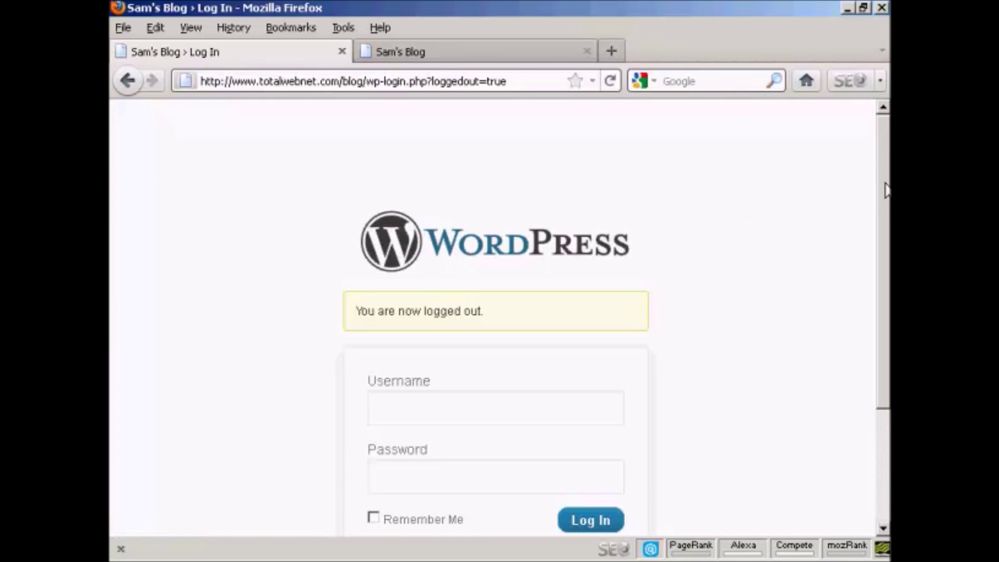
scroll(885, 218, down, 4)
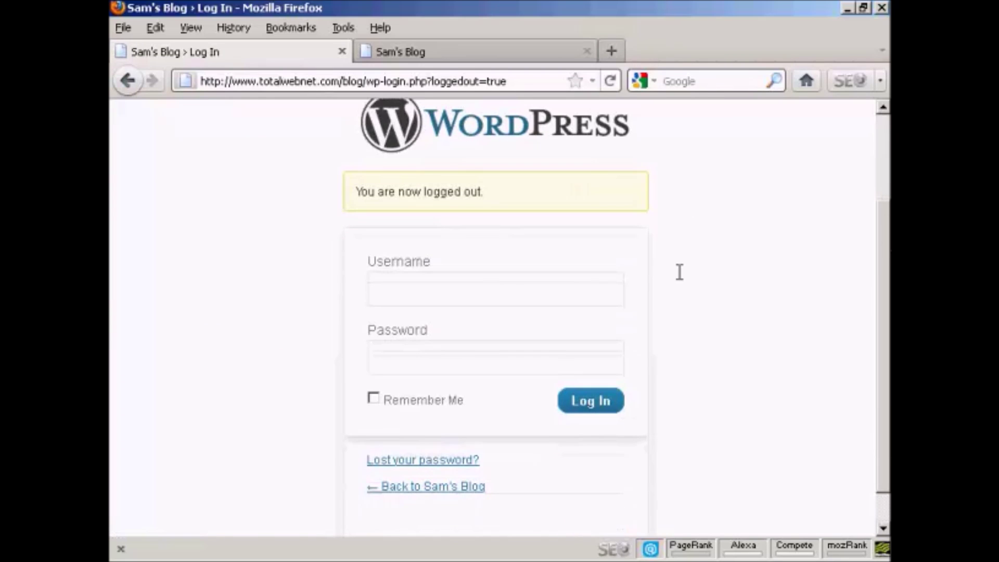
click(393, 297)
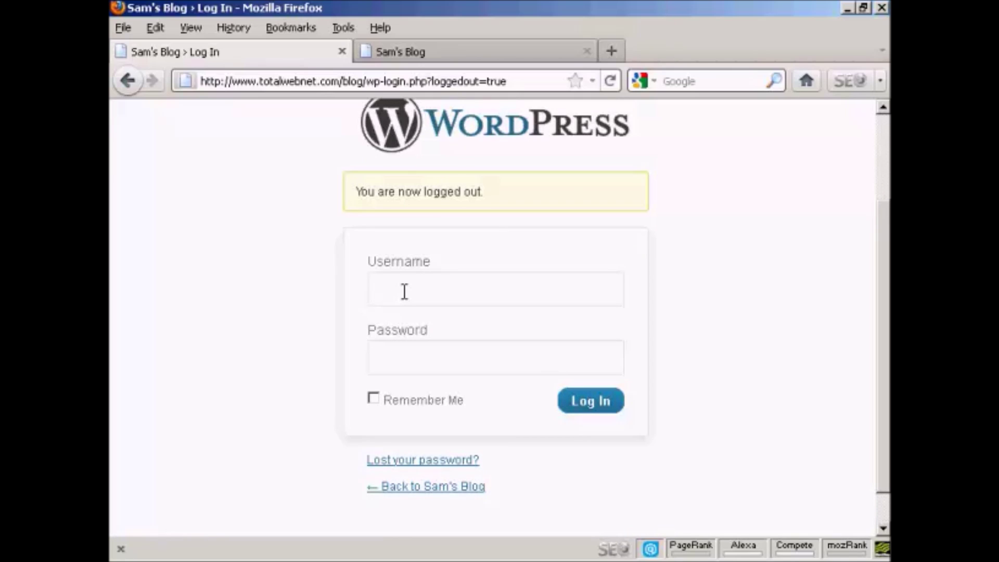
text(Admin)
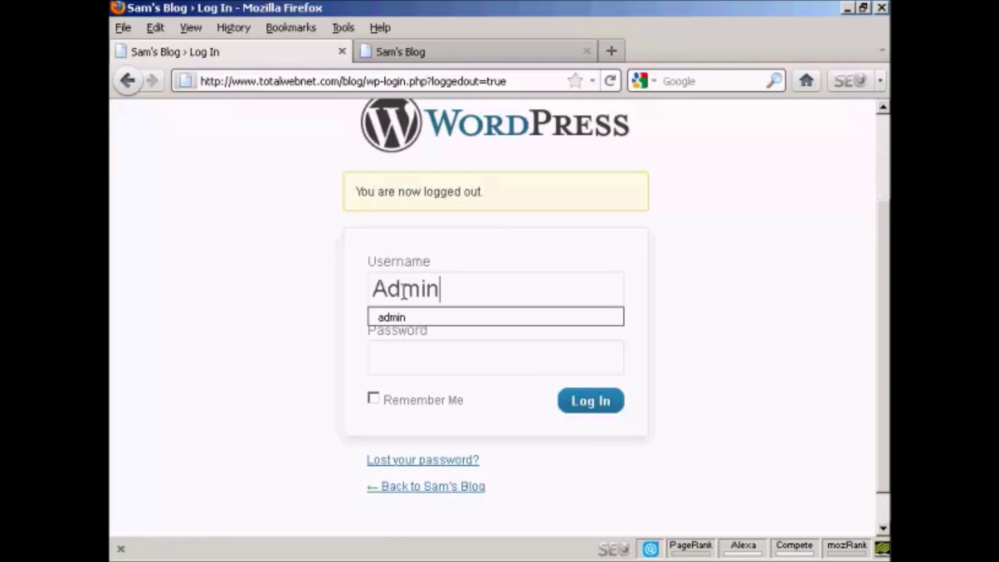
click(415, 318)
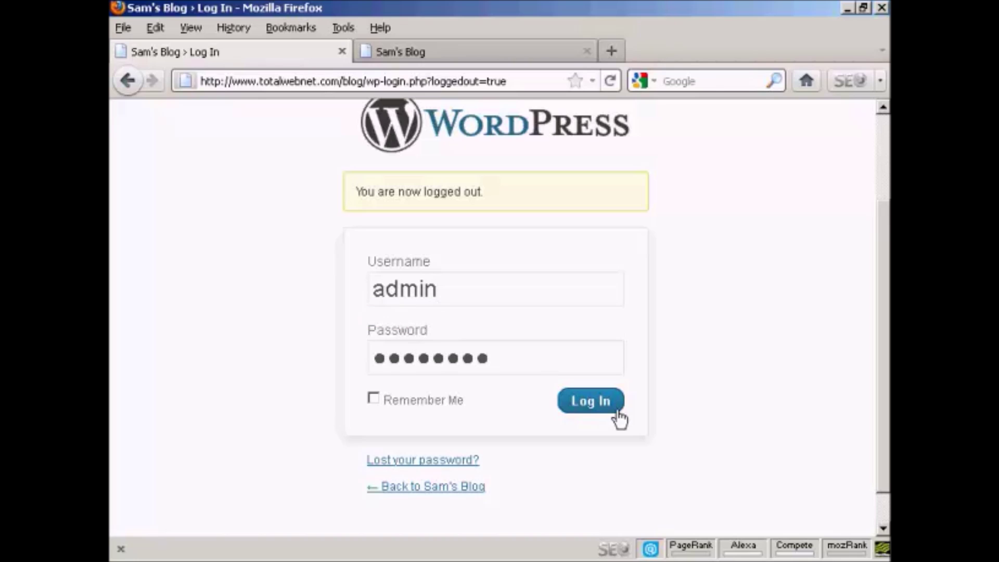
click(599, 403)
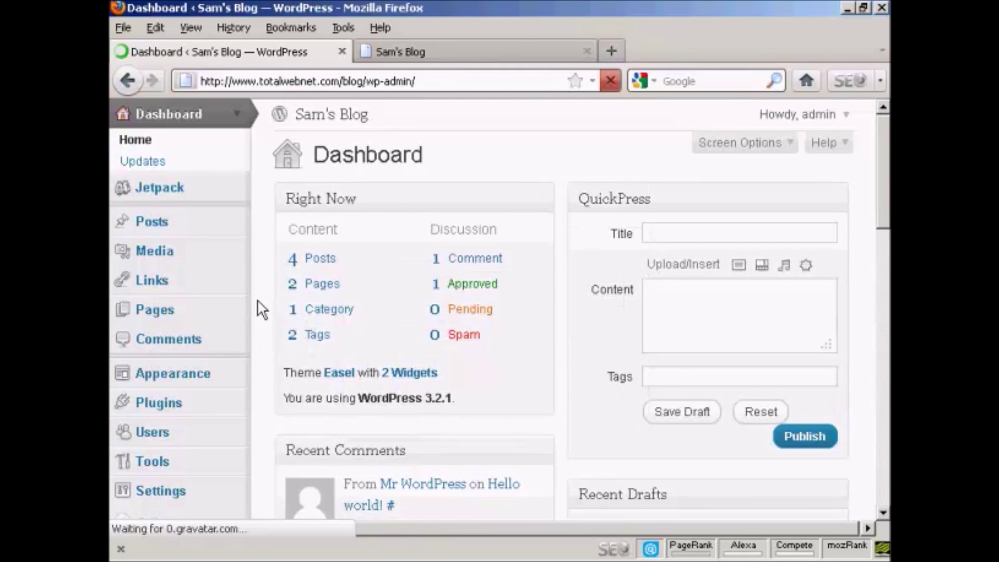
- Go to the Users list and bring up the Add New User form
scroll(429, 320, down, 5)
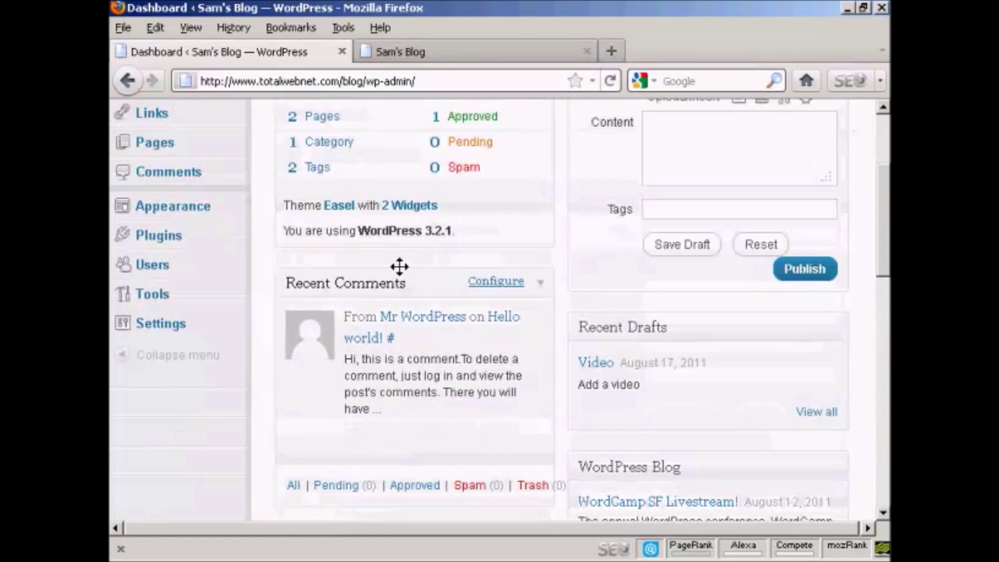
click(153, 265)
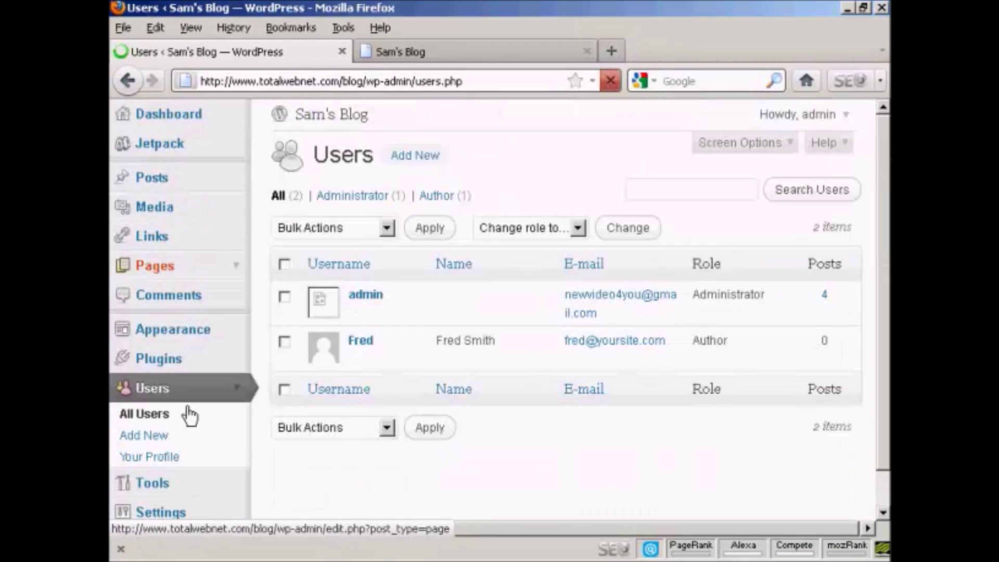
click(150, 436)
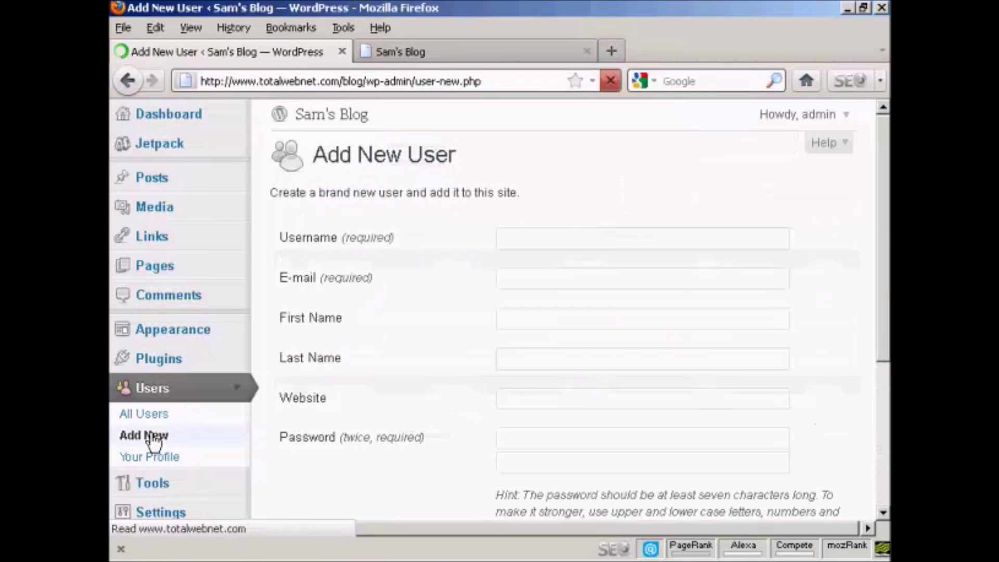
- Create a Subscriber with the new username, e-mail and a password entered twice
click(523, 235)
text(Jane)
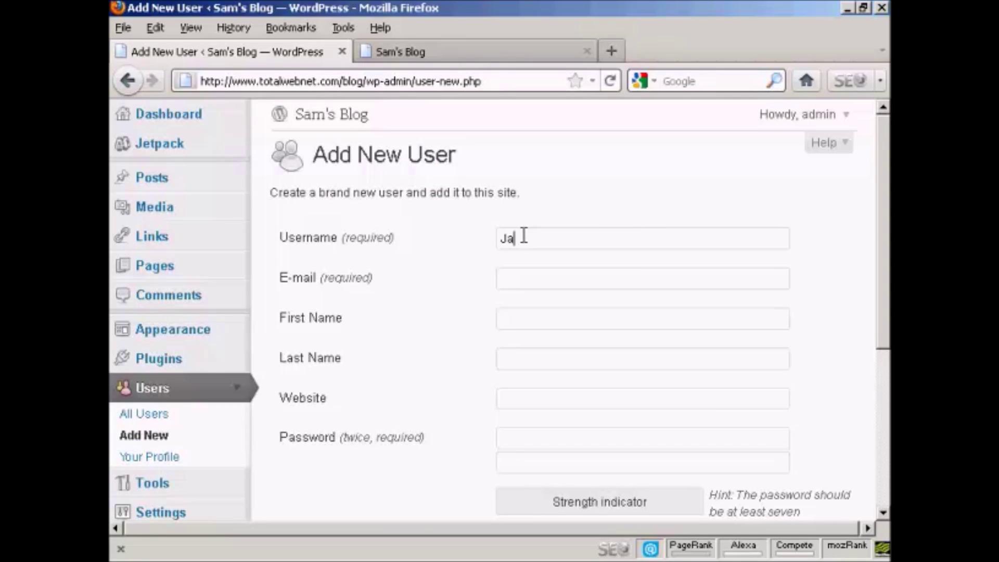
click(513, 271)
text(jane@yoursite.com)
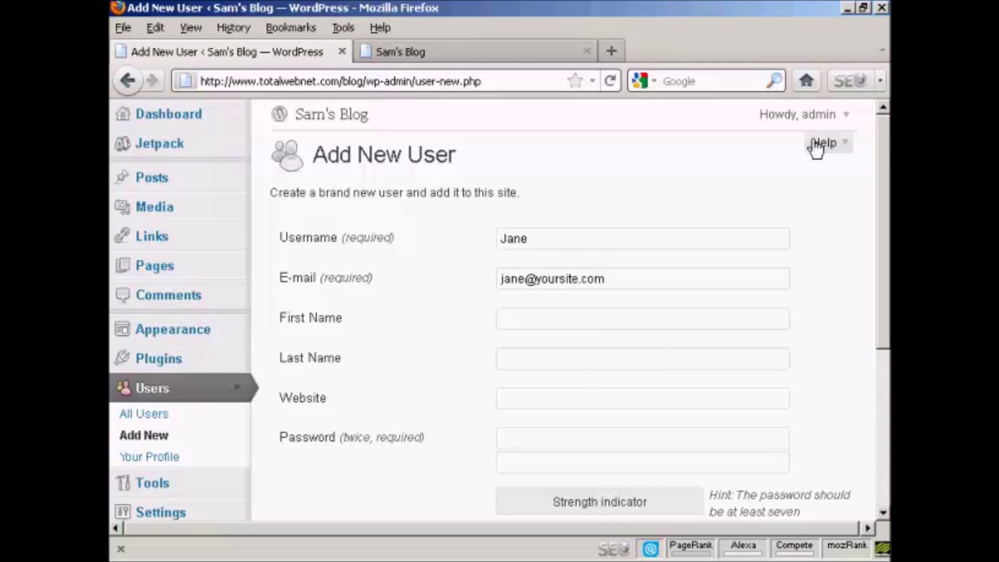
drag(887, 161, 888, 239)
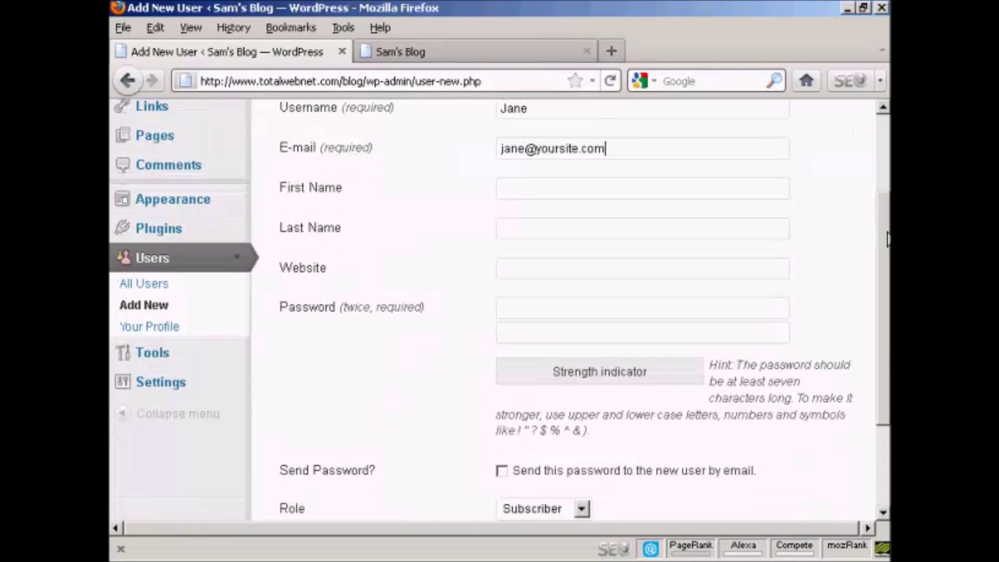
click(537, 306)
text(abcdef123)
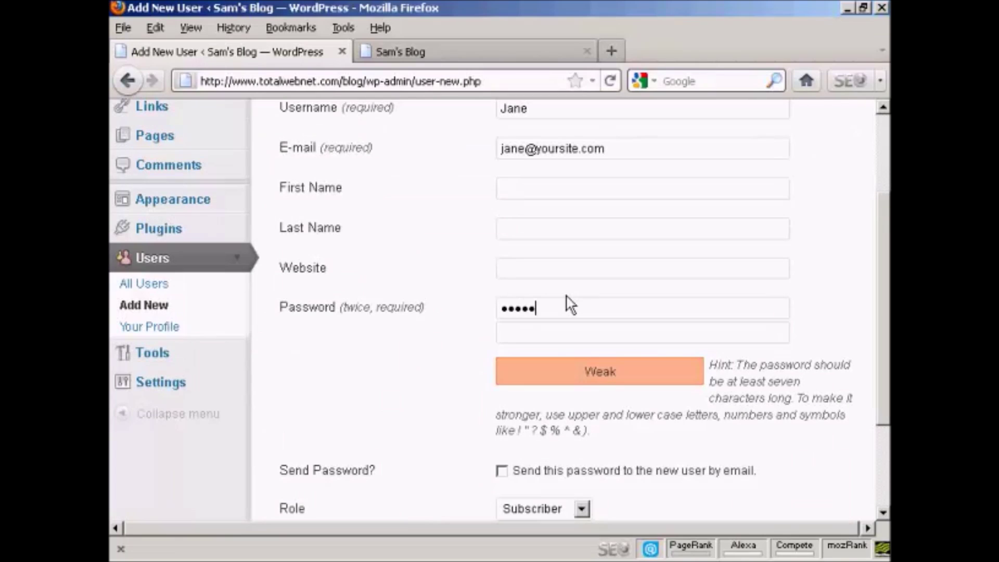
click(520, 334)
text(abc)
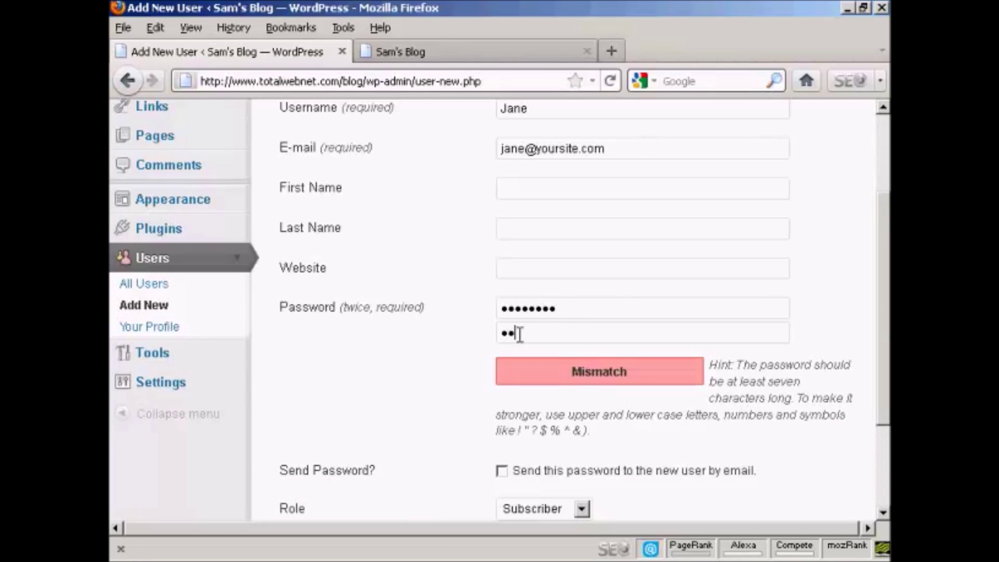
text(def123)
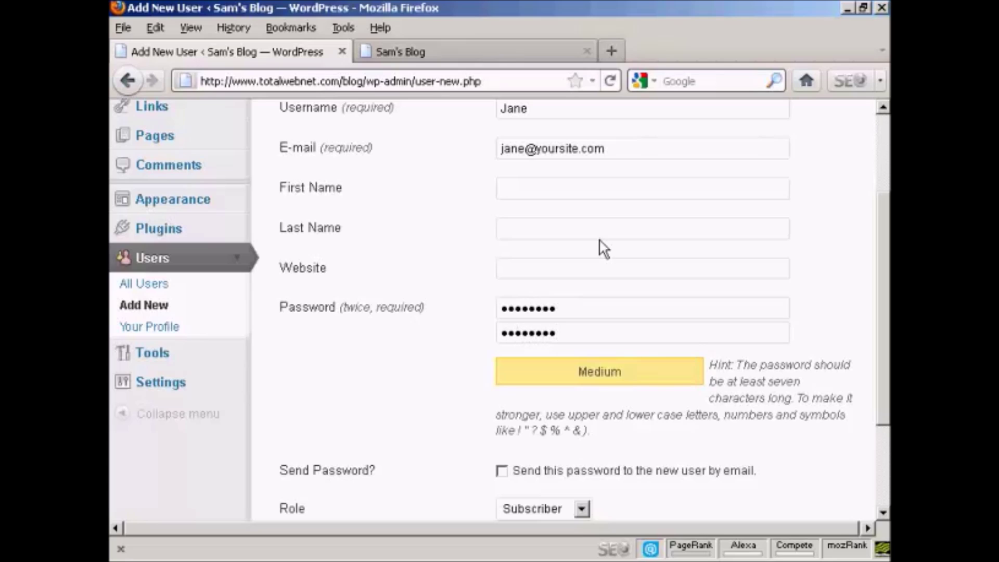
drag(885, 247, 887, 327)
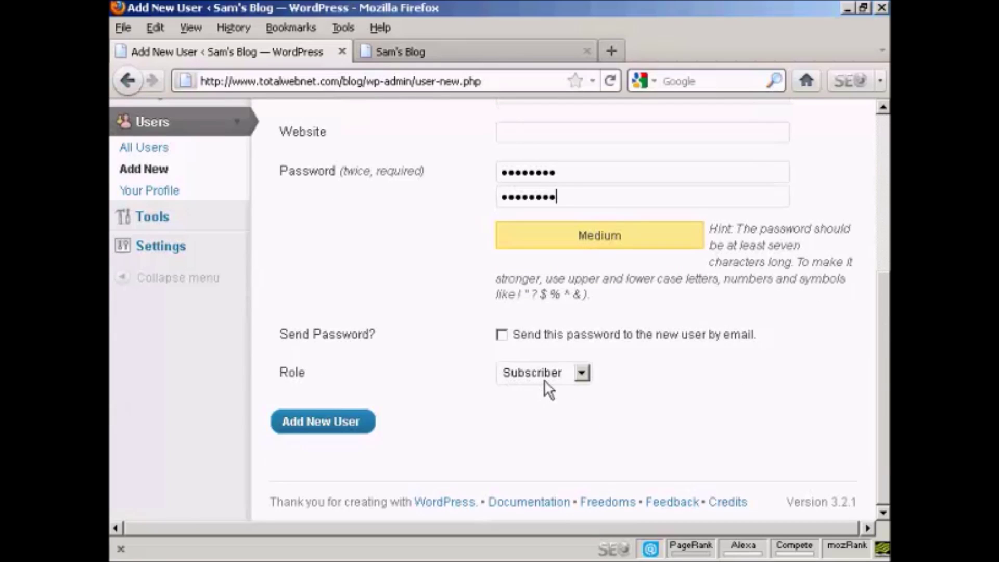
click(323, 422)
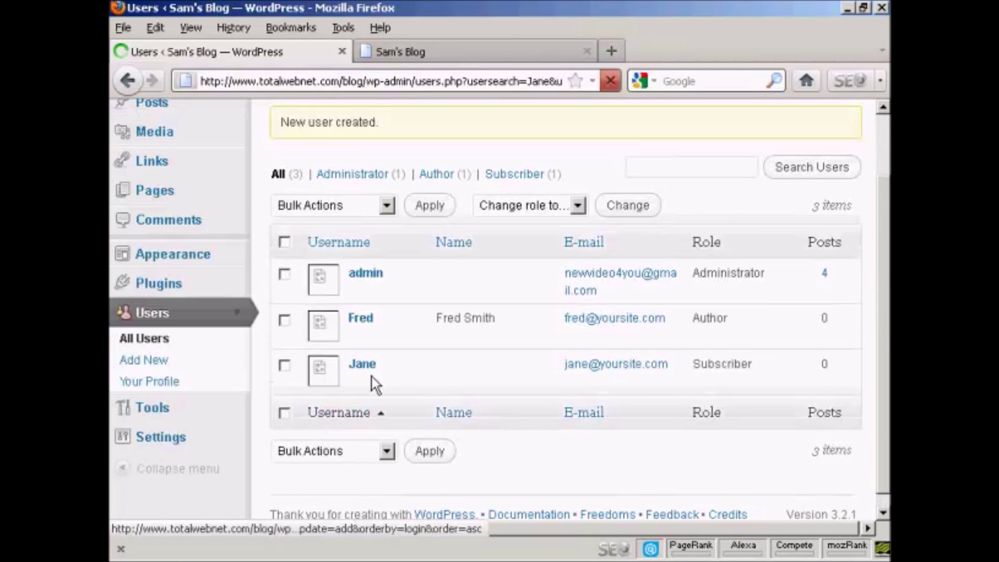
- Scroll back to the top of the Users list and bring up the Howdy, admin menu
mouse_move(367, 373)
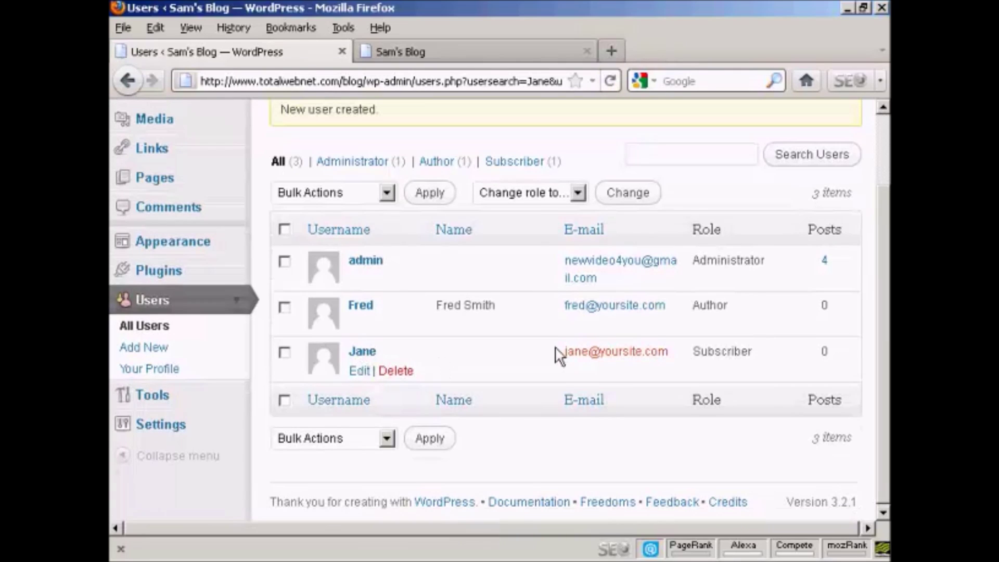
drag(883, 270, 882, 183)
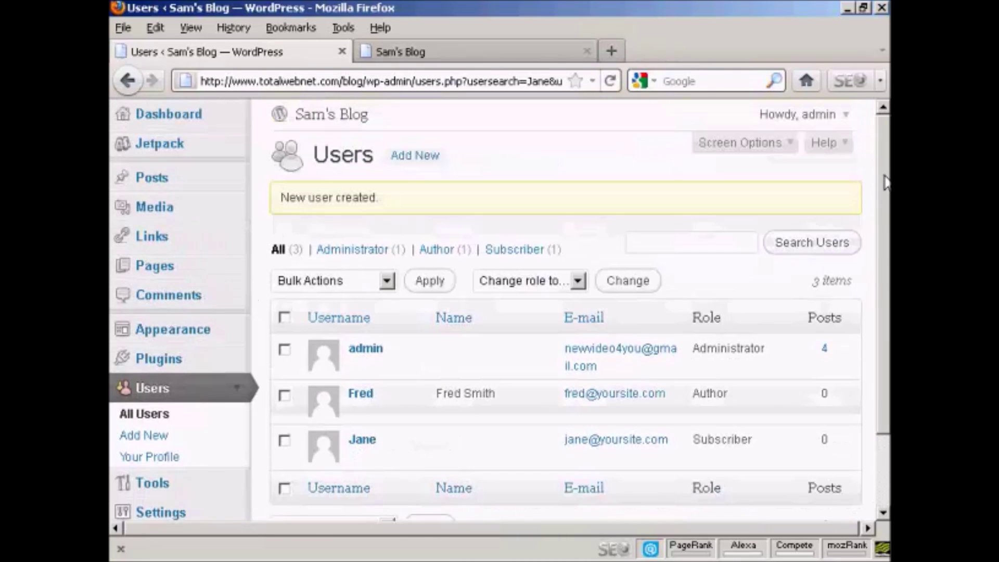
mouse_move(843, 119)
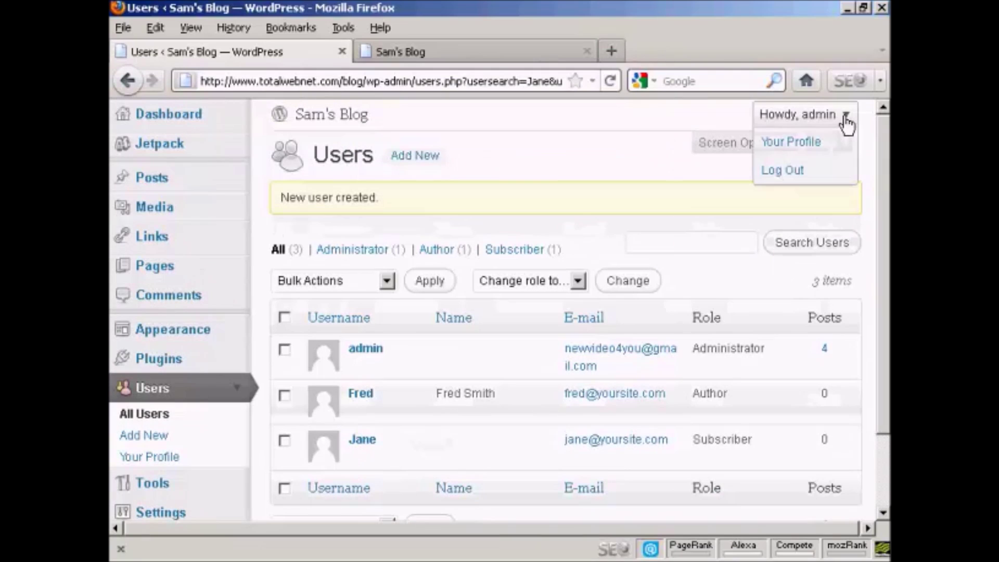
- Log out of admin and log in with the new Subscriber's username and password
click(784, 171)
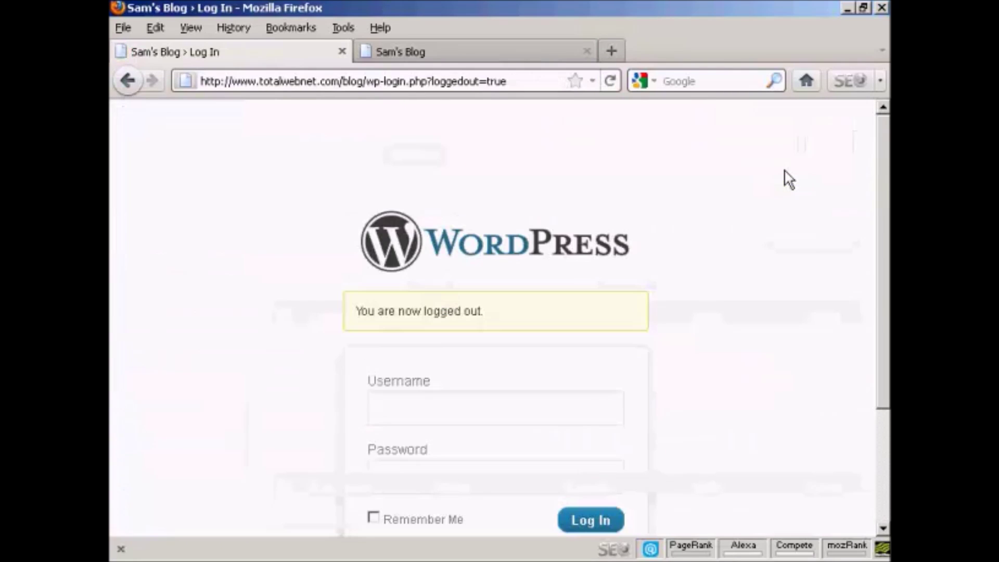
scroll(880, 147, down, 3)
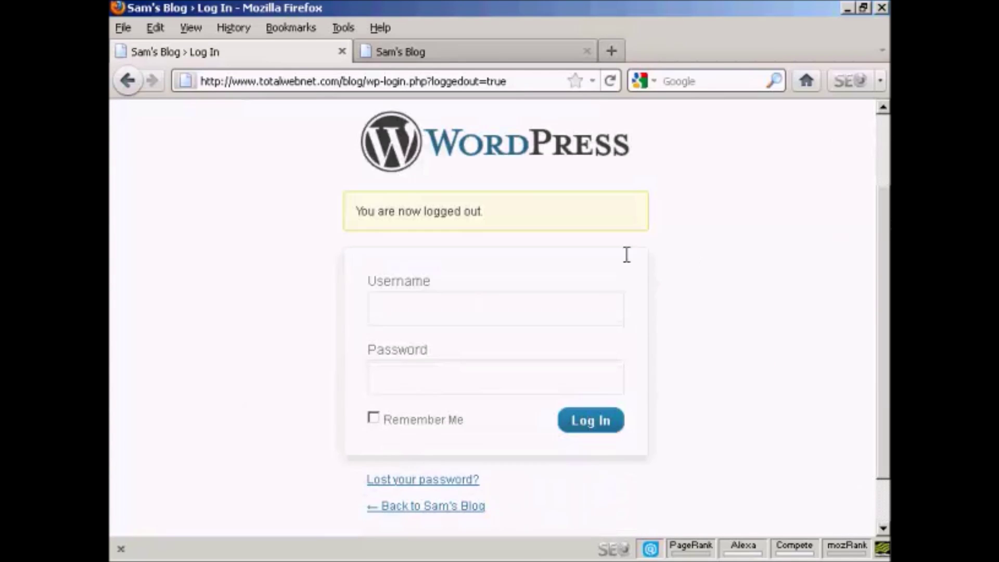
click(410, 309)
text(jane)
click(405, 375)
text(password)
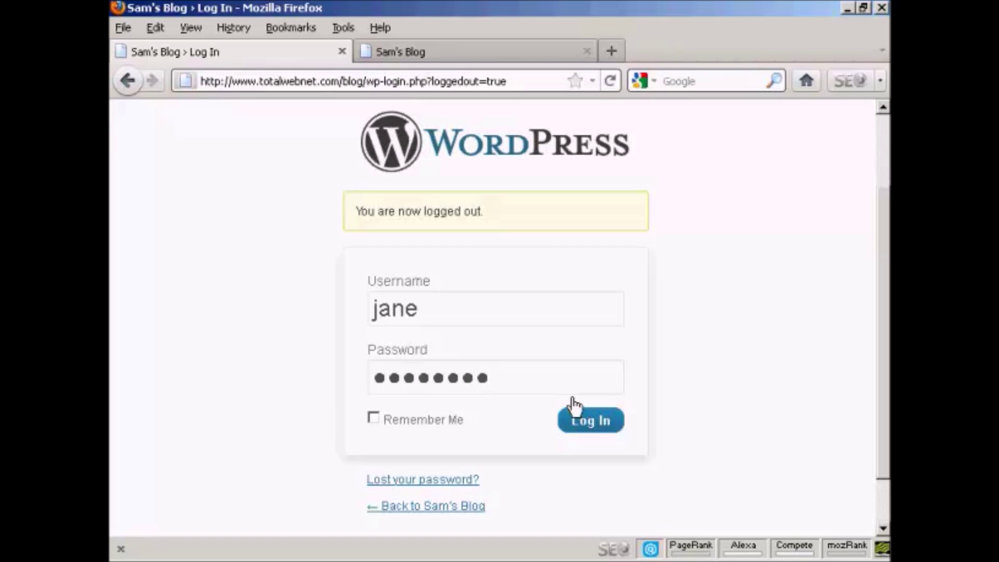
click(599, 421)
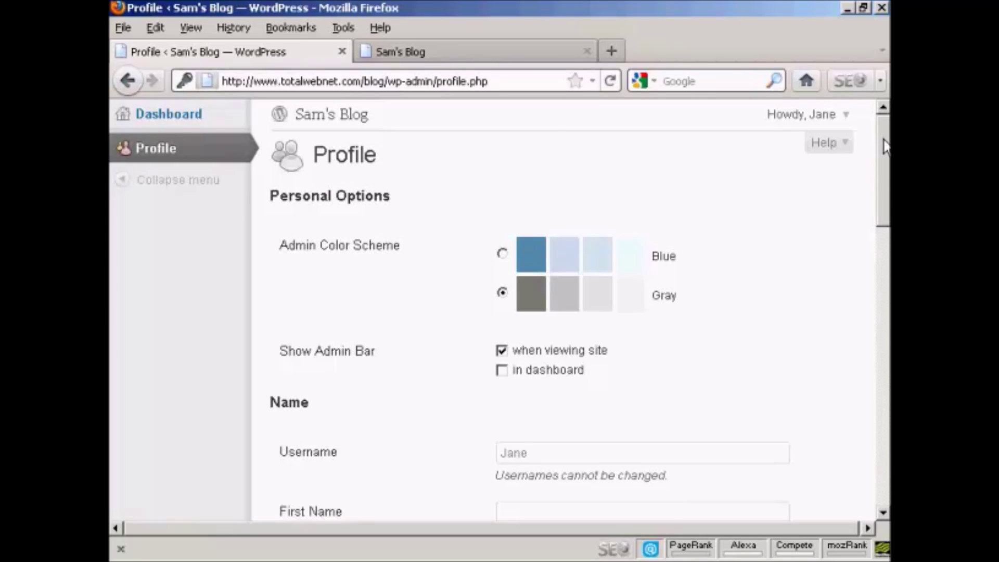
- Scroll the Subscriber's Profile page and bring up their Howdy account menu
mouse_move(883, 140)
mouse_down()
mouse_move(876, 406)
mouse_move(882, 151)
mouse_up()
click(847, 116)
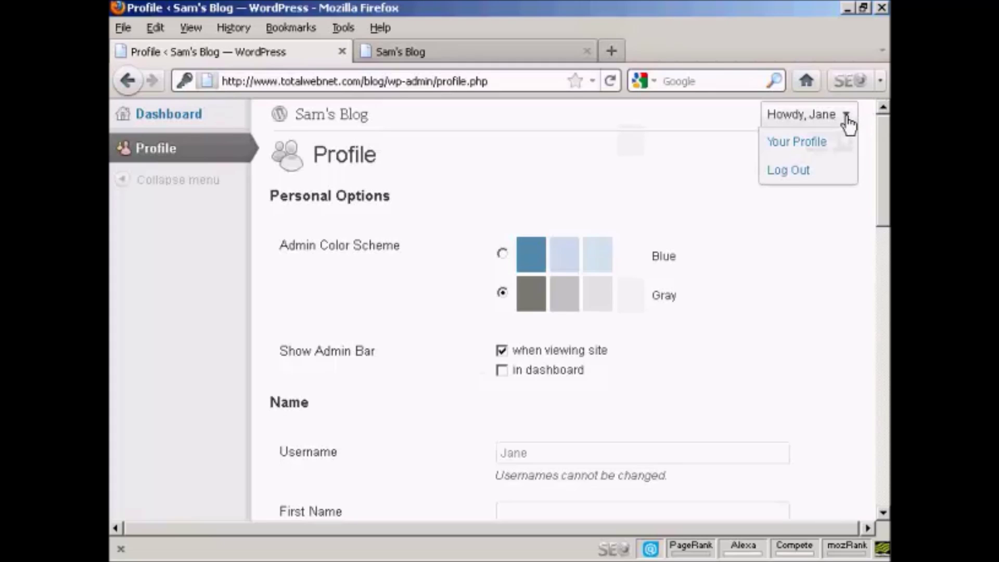
- Log out the Subscriber and log back in with the saved 'admin' credentials
click(784, 174)
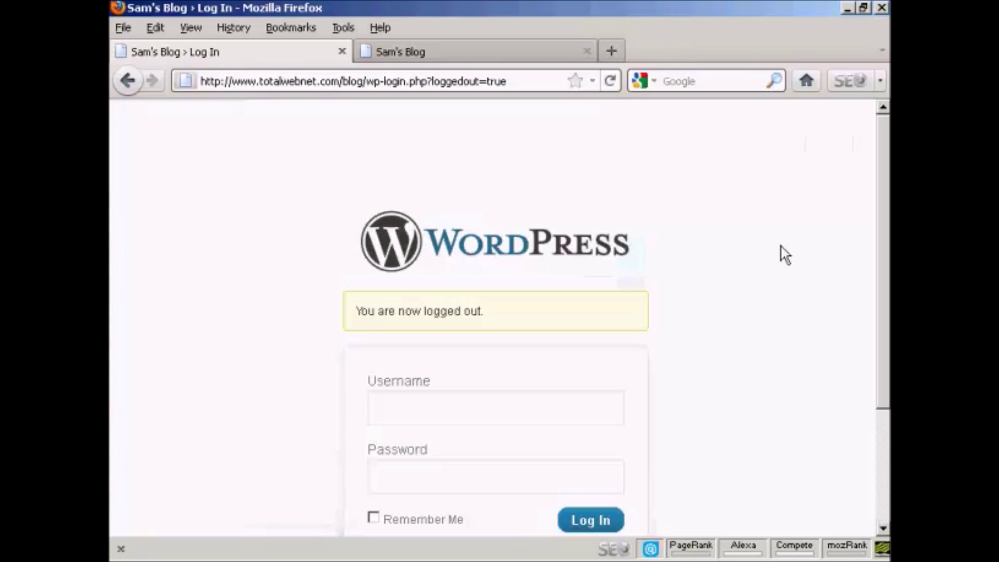
scroll(883, 241, down, 2)
scroll(883, 255, down, 1)
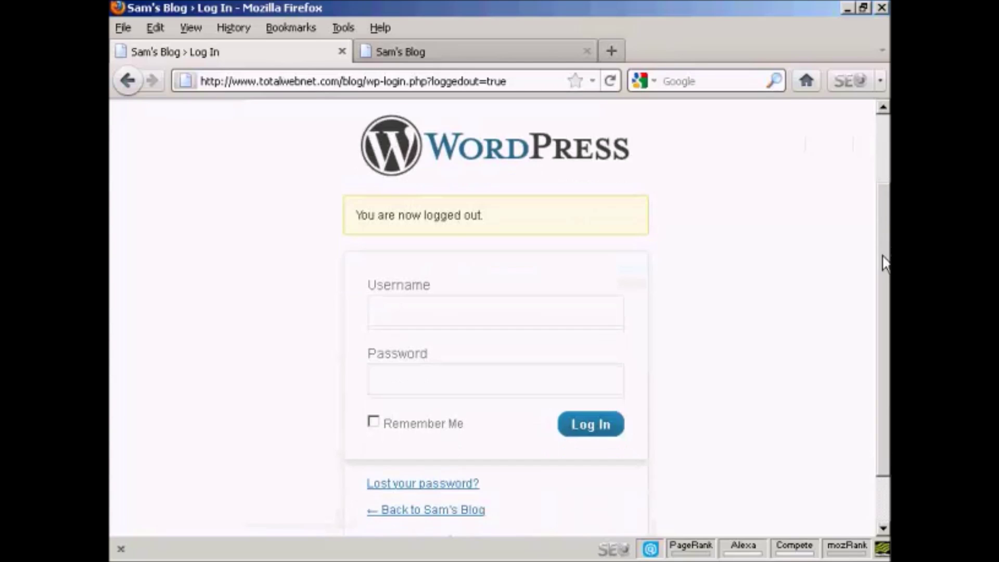
click(411, 312)
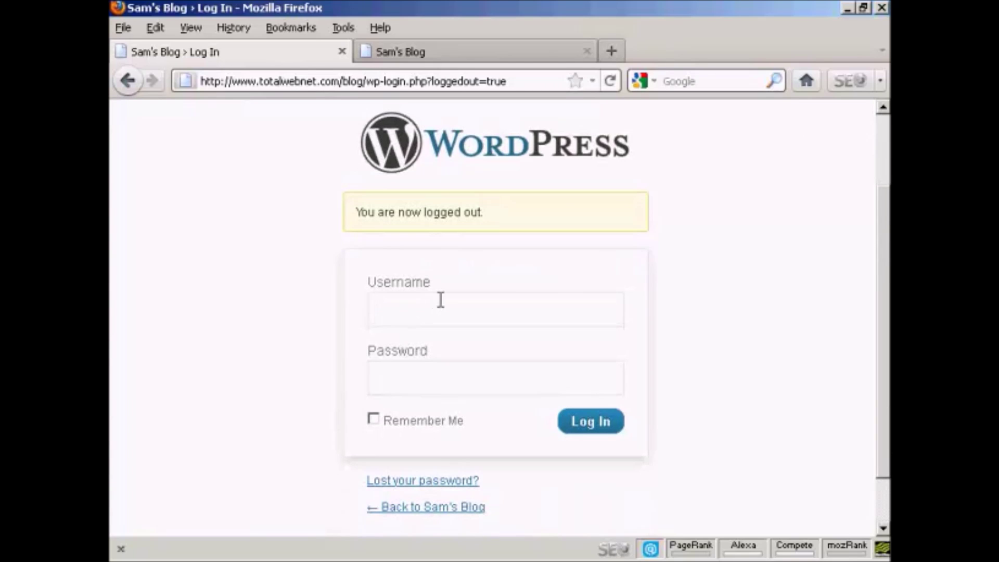
text(a)
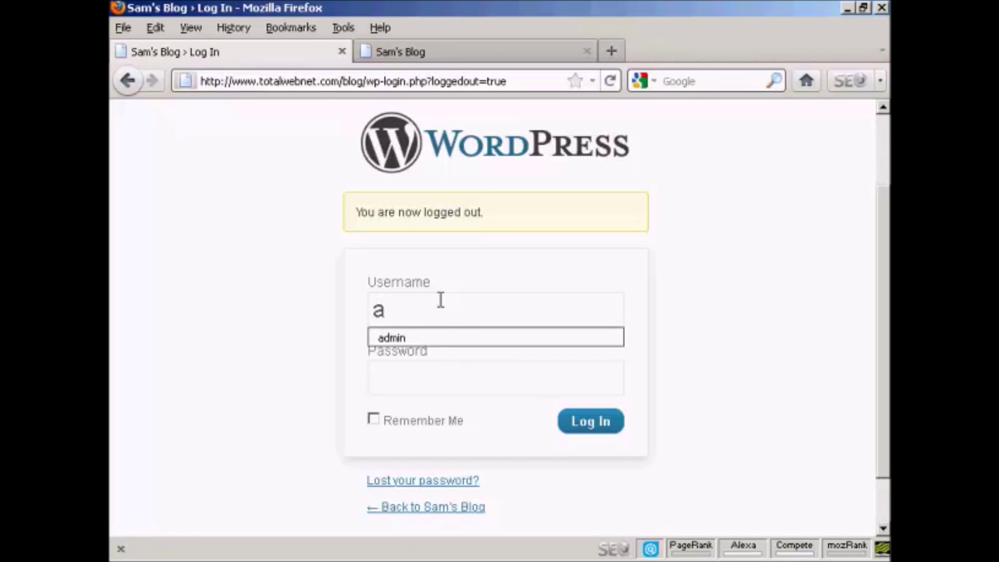
click(440, 336)
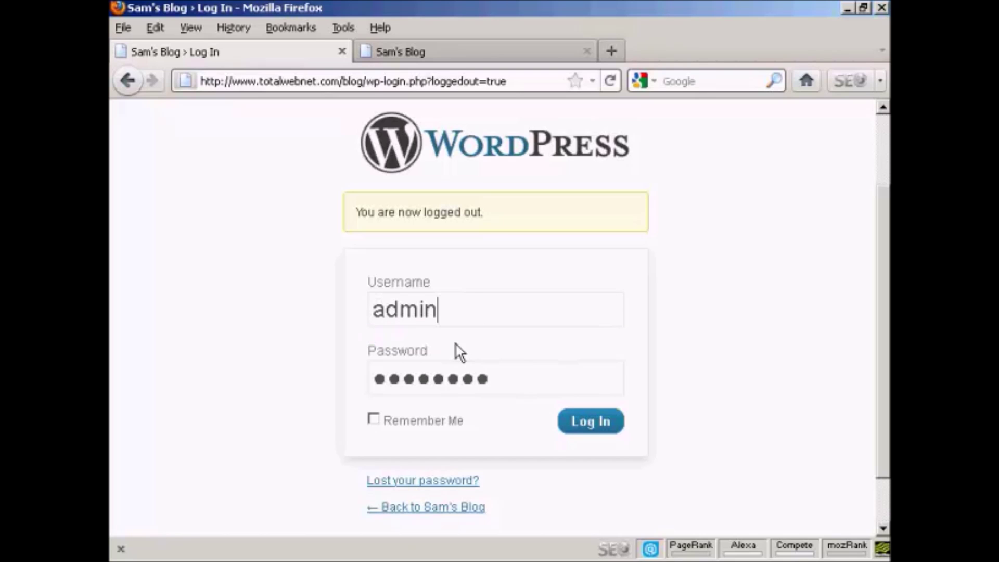
click(591, 428)
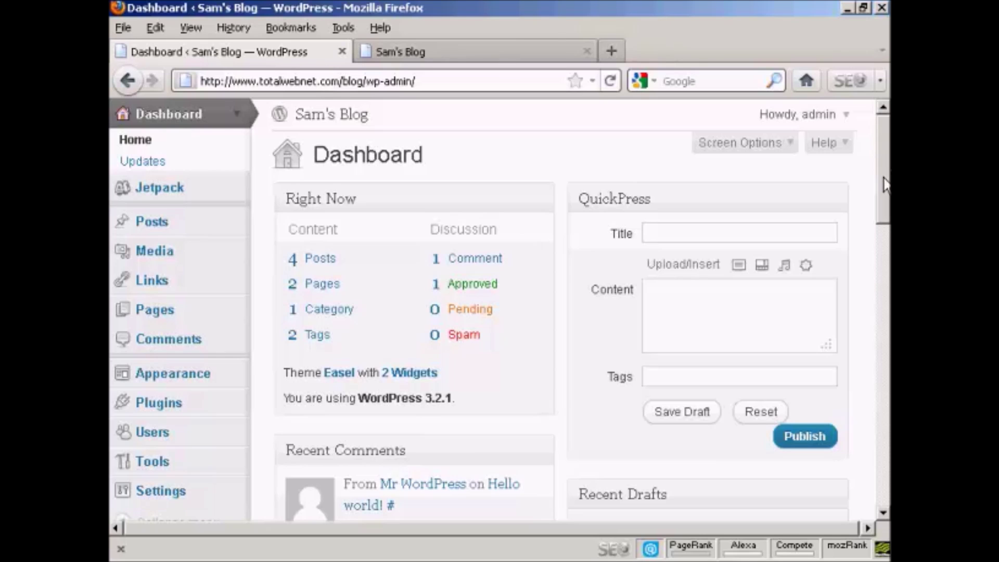
scroll(884, 186, down, 3)
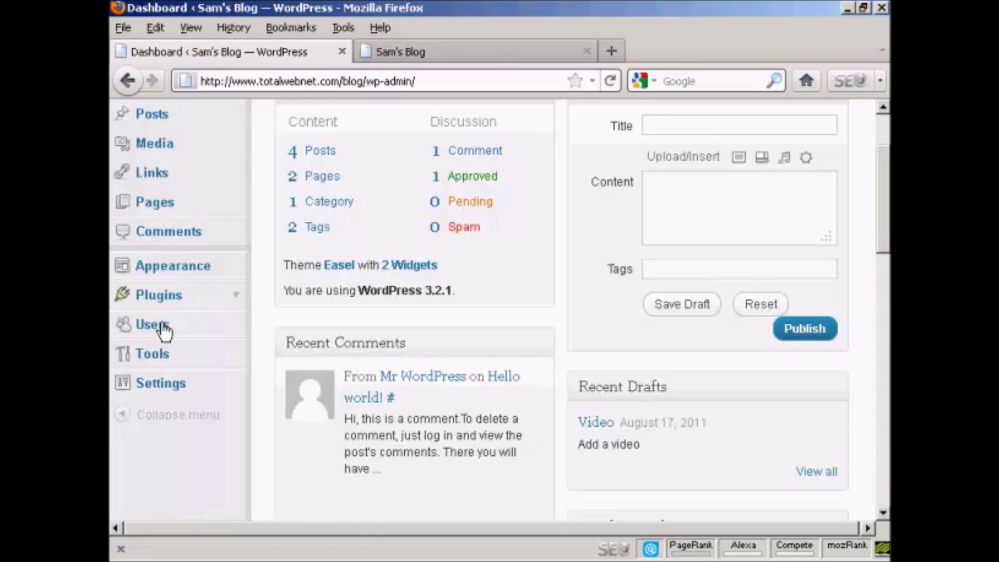
- Delete Fred's Author account from the Users list
click(165, 331)
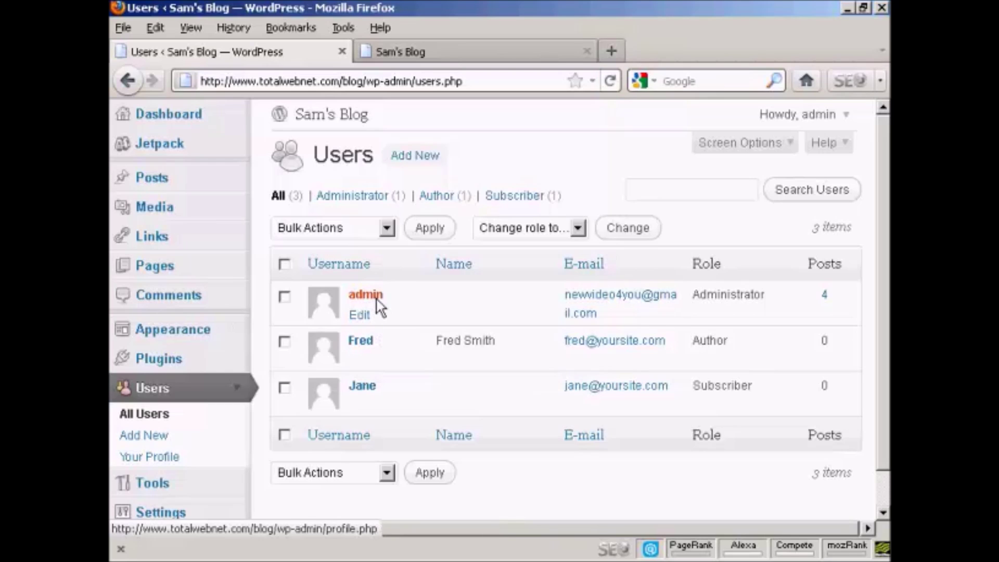
mouse_move(361, 353)
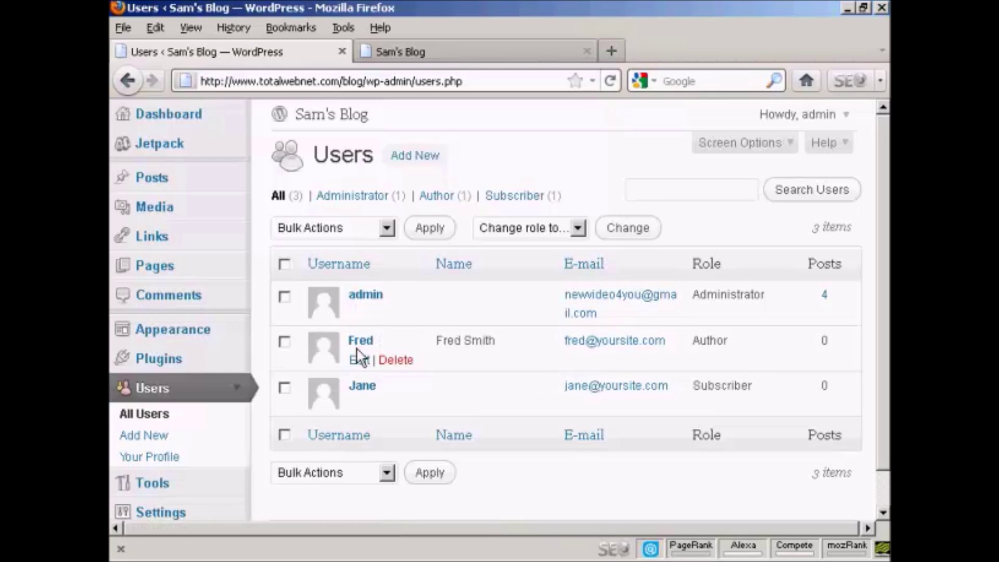
click(400, 362)
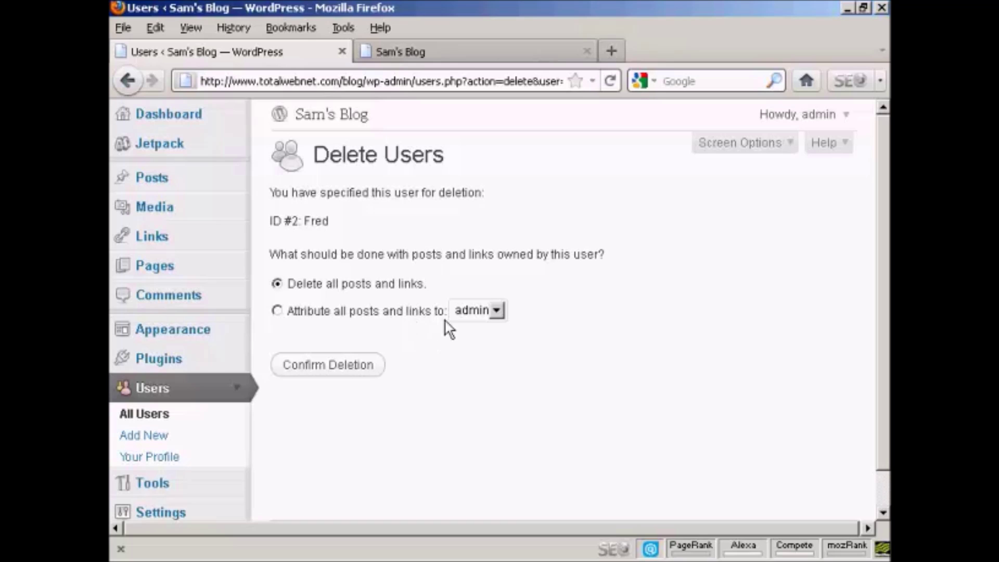
- Confirm deleting Fred with 'Delete all posts and links' kept selected
click(496, 311)
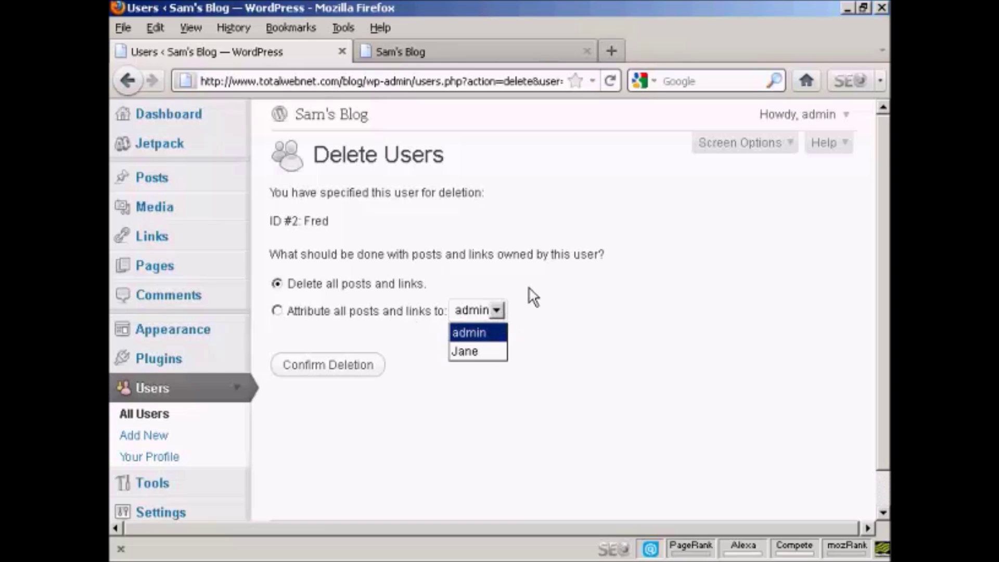
click(475, 270)
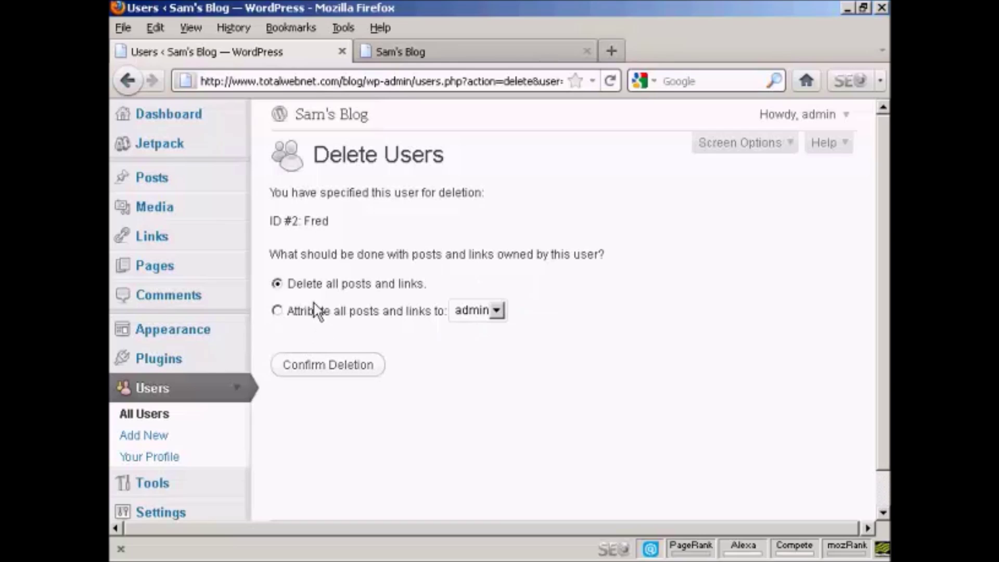
click(334, 372)
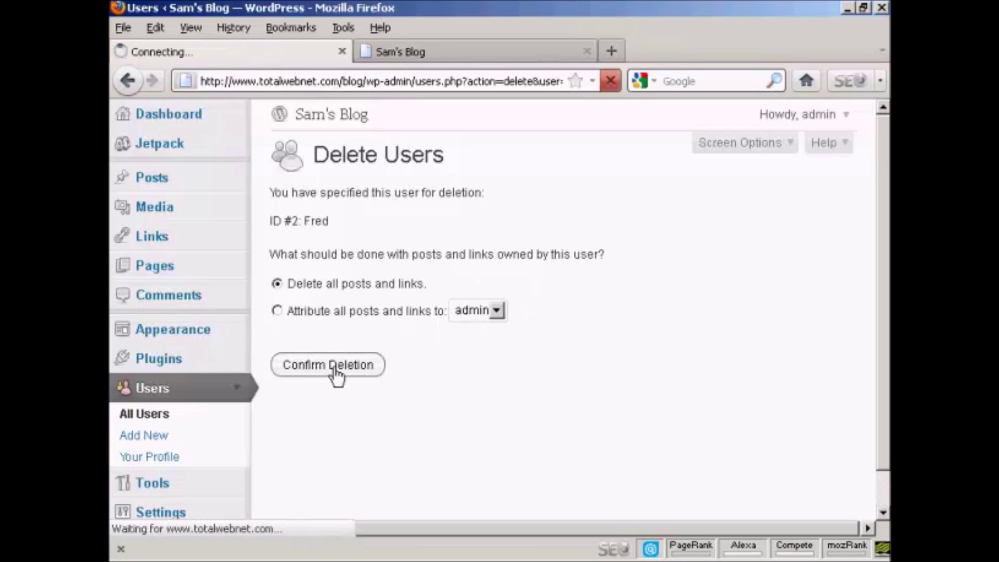